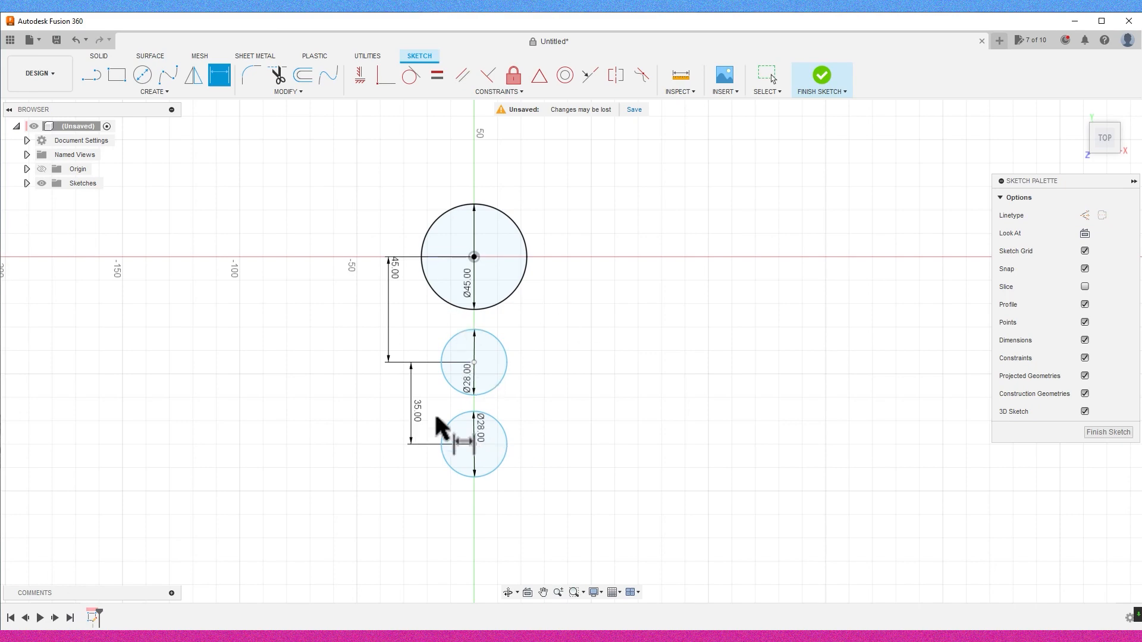
- Sketch a slanted line left of the circles and make it tangent to the 45 mm circle
click(91, 75)
scroll(450, 276, up, 3)
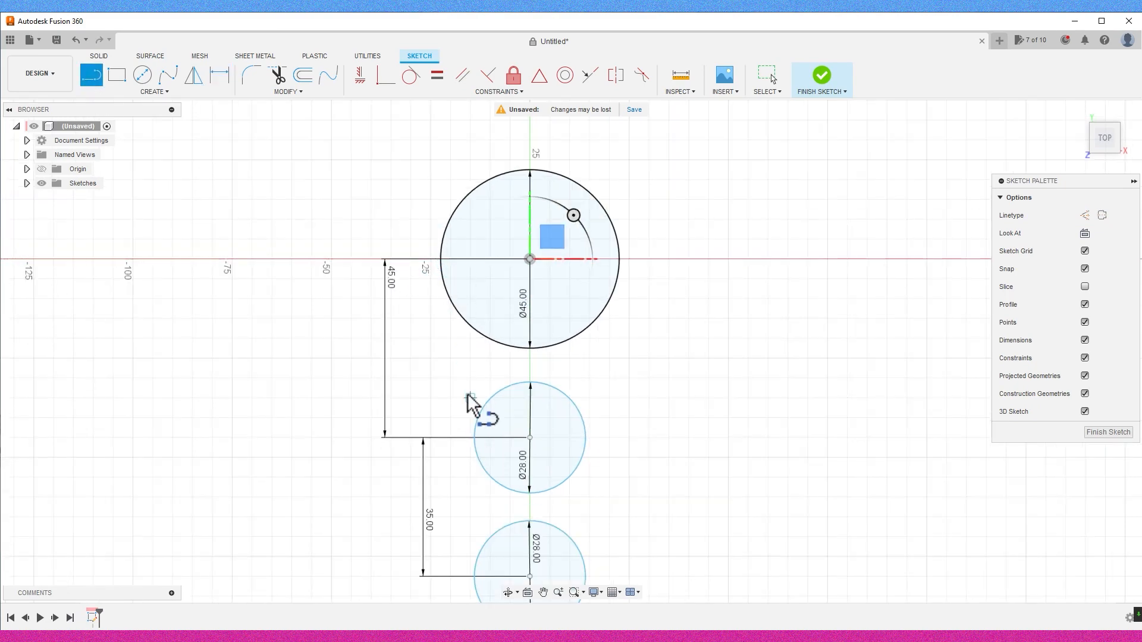
click(370, 154)
click(480, 505)
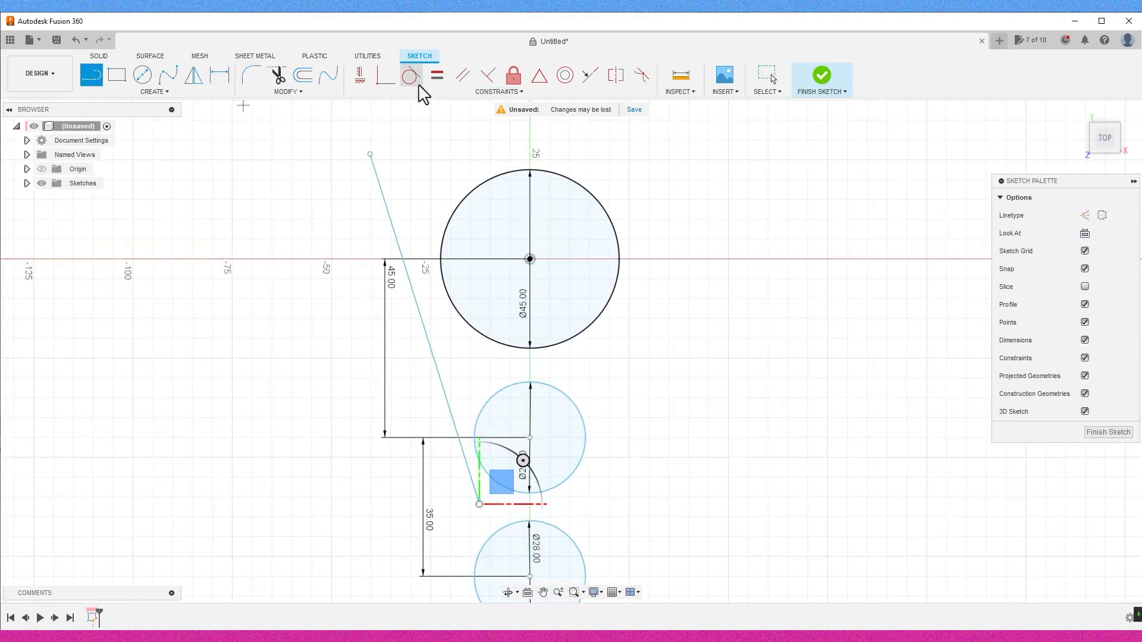
click(411, 75)
click(397, 241)
click(441, 250)
- Fix the centre of the upper 28 mm circle and make the slanted line end tangent to that circle
click(513, 75)
click(530, 437)
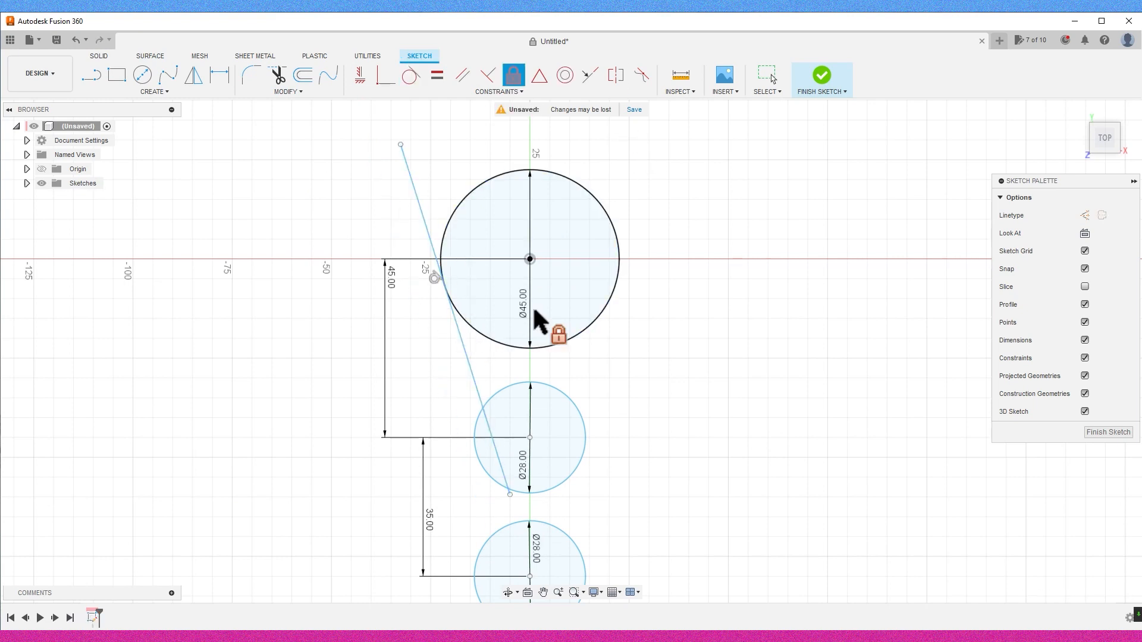
click(476, 460)
click(483, 489)
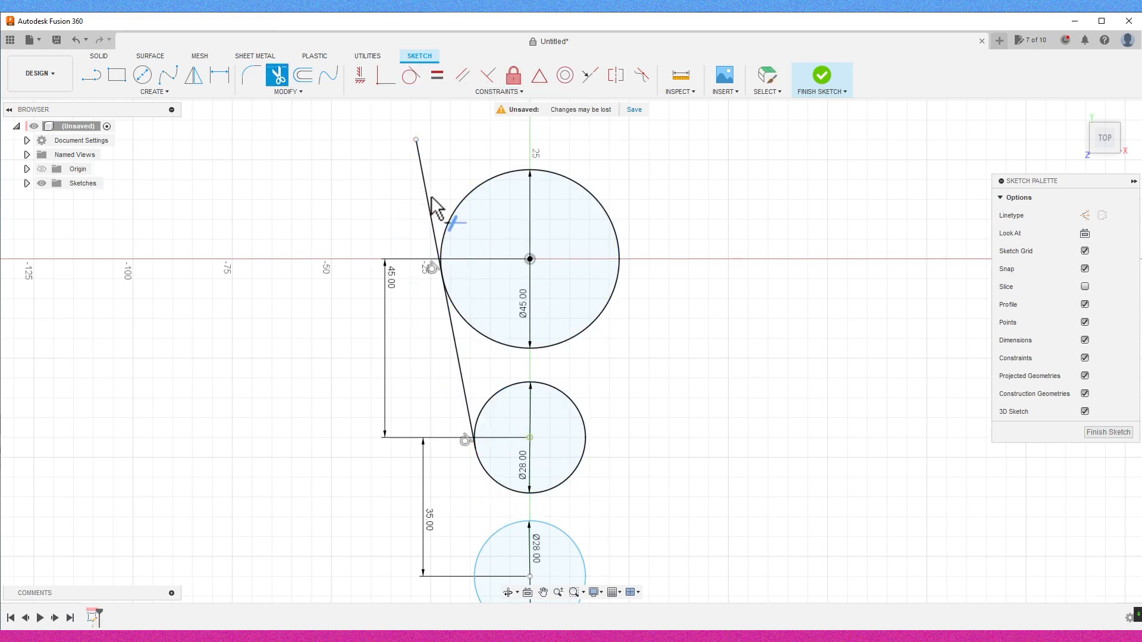
- Draw a line from the slanted line's lower end down to the left edge of the lower 28 mm circle
scroll(390, 272, down, 2)
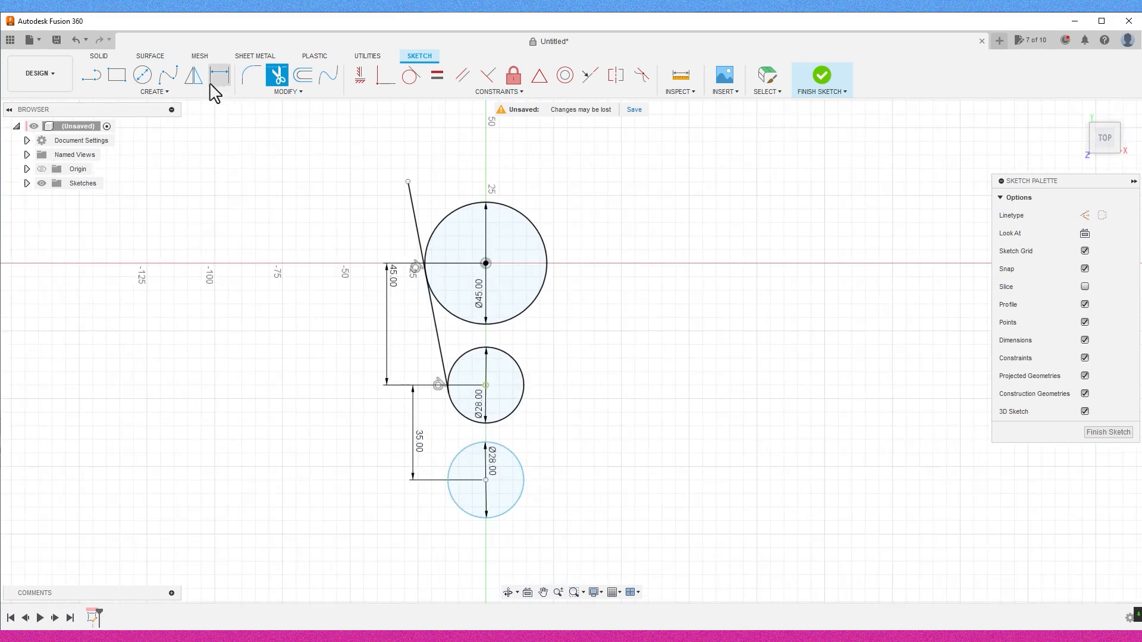
click(99, 78)
click(449, 393)
click(449, 481)
scroll(505, 377, up, 4)
middle_drag(590, 437, 607, 315)
scroll(604, 320, down, 3)
scroll(587, 236, down, 2)
middle_drag(543, 172, 566, 281)
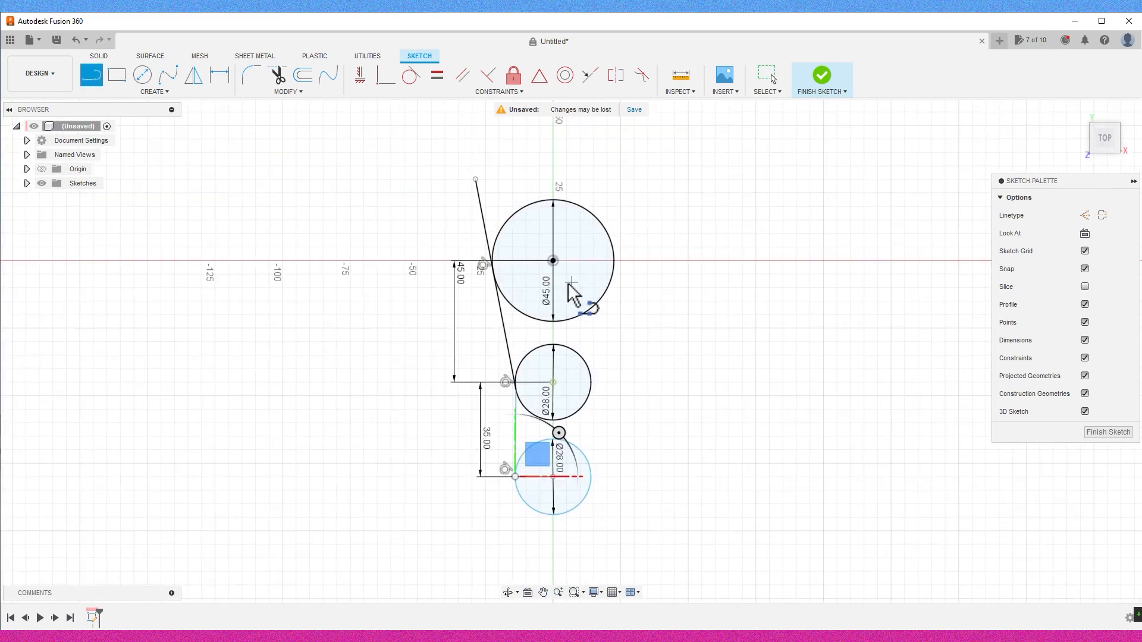
- Offset the slanted line and the line below it 12 mm outward, away from the circles
click(301, 79)
click(509, 350)
drag(511, 351, 486, 357)
text(12)
key(Return)
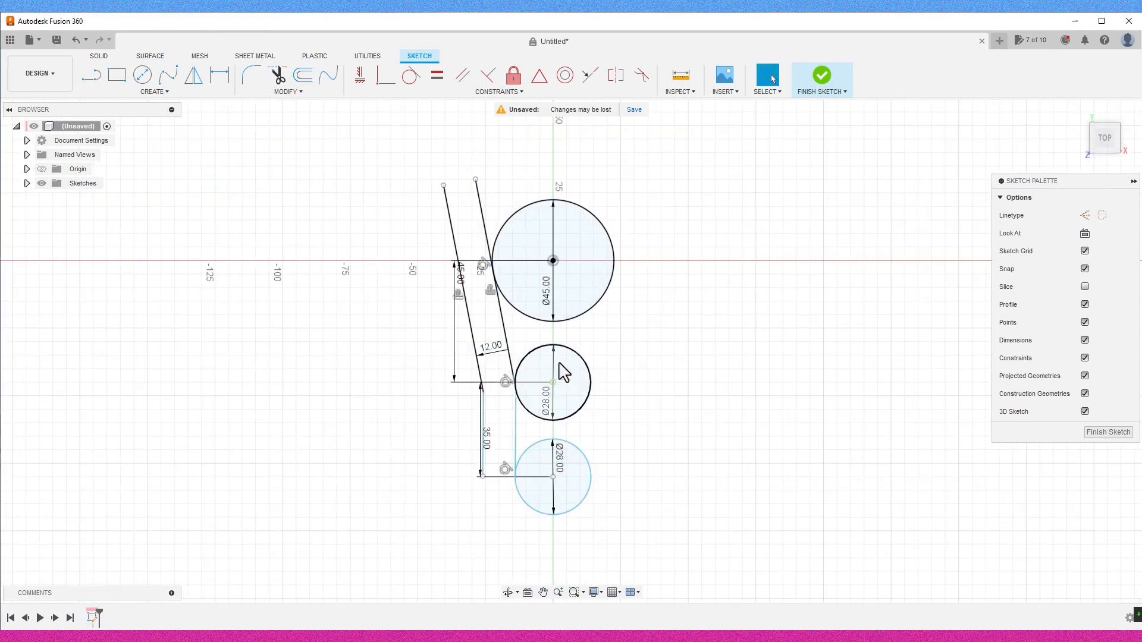
- Offset the 45 mm circle outward by 12 mm and trim the slanted lines' excess upper ends
click(302, 77)
click(613, 261)
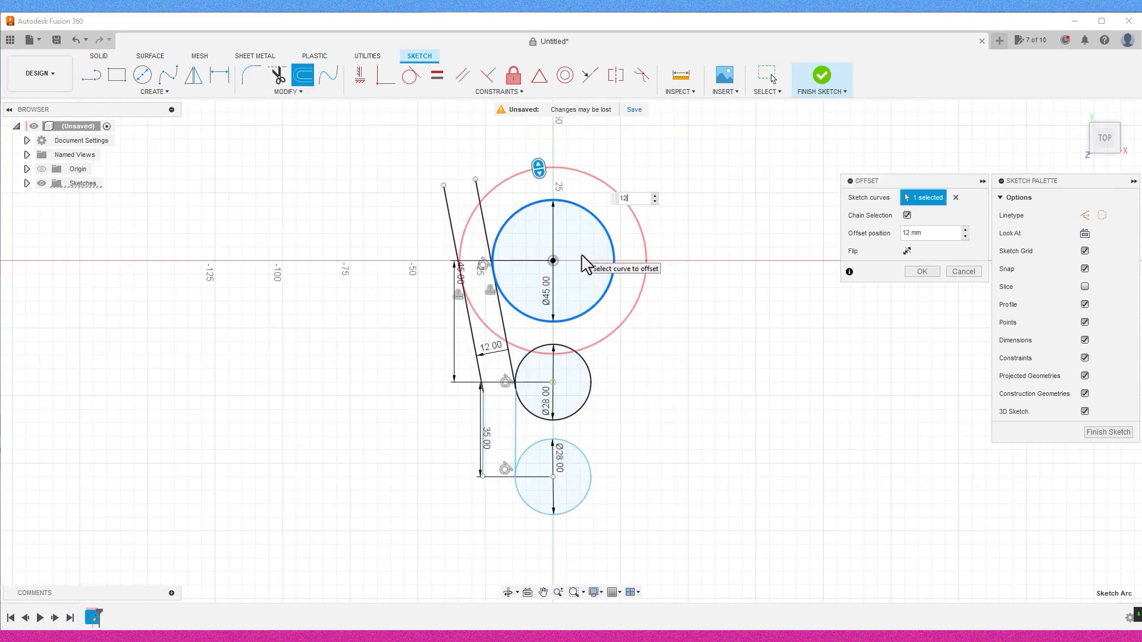
key(Return)
click(281, 80)
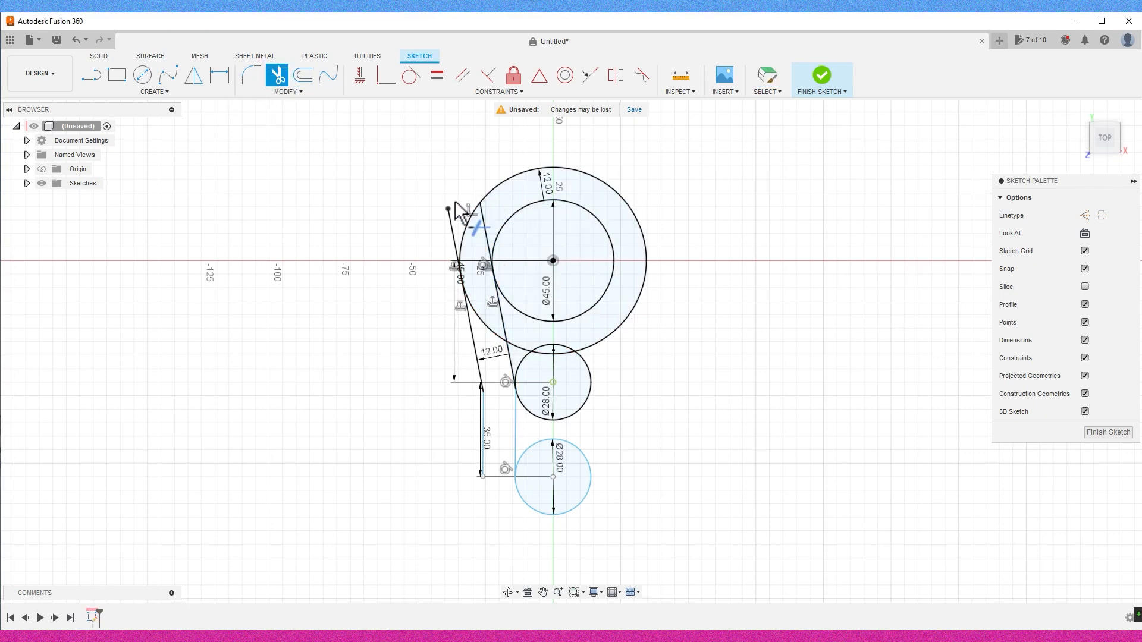
click(486, 233)
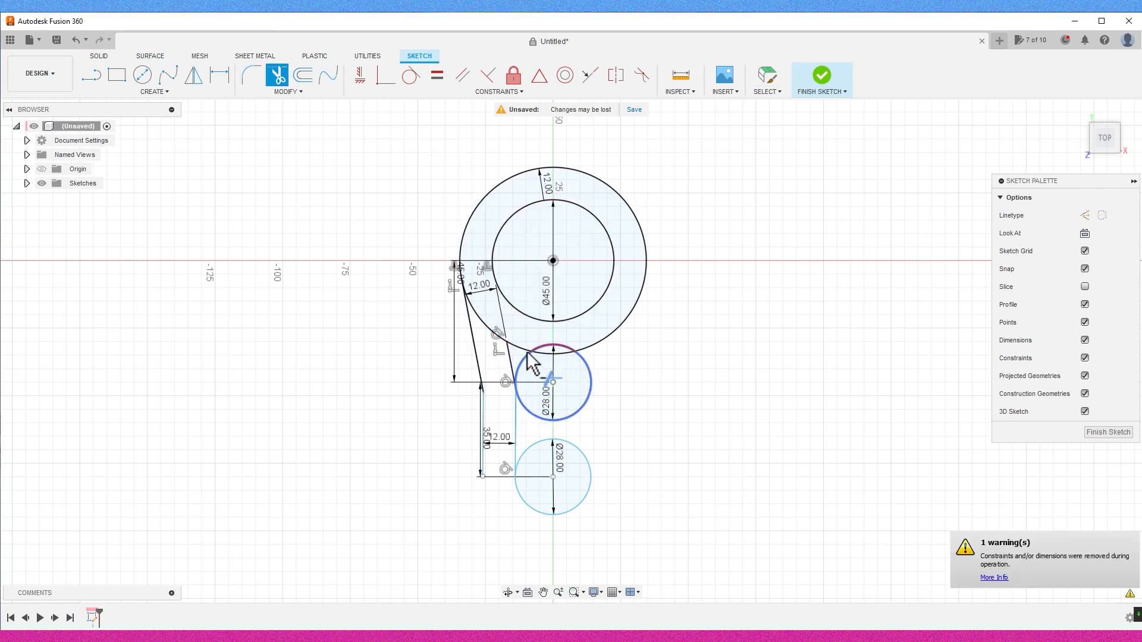
- Close the arm's lower end with a line and draw a 10 mm horizontal line left from the 45 mm circle's centre
click(91, 75)
click(515, 476)
scroll(572, 397, up, 2)
click(542, 190)
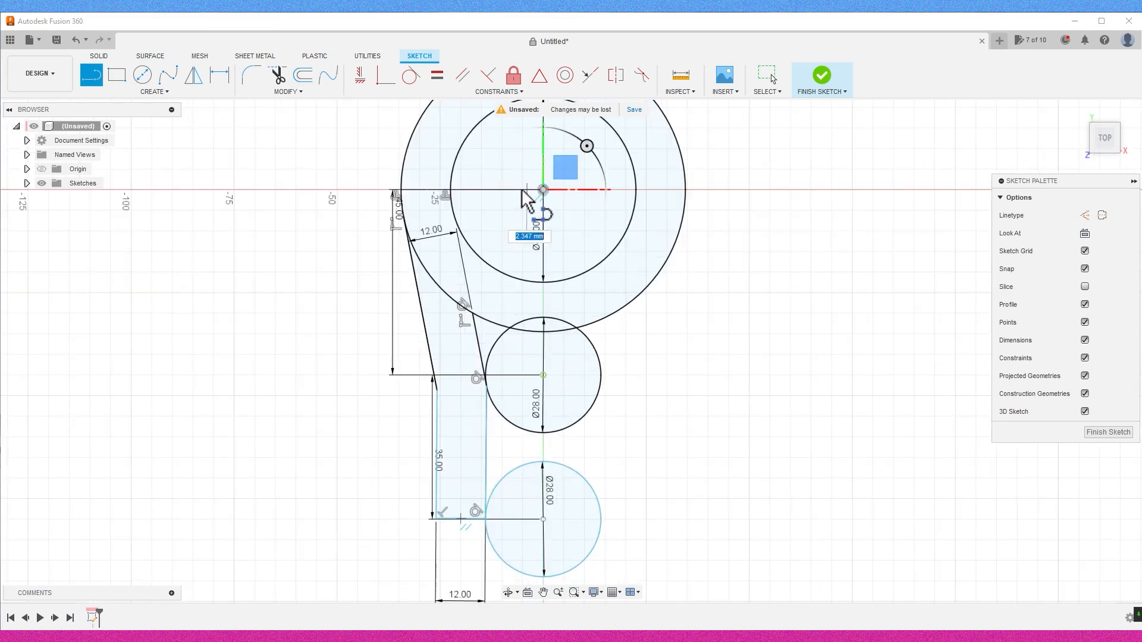
text(10)
key(Return)
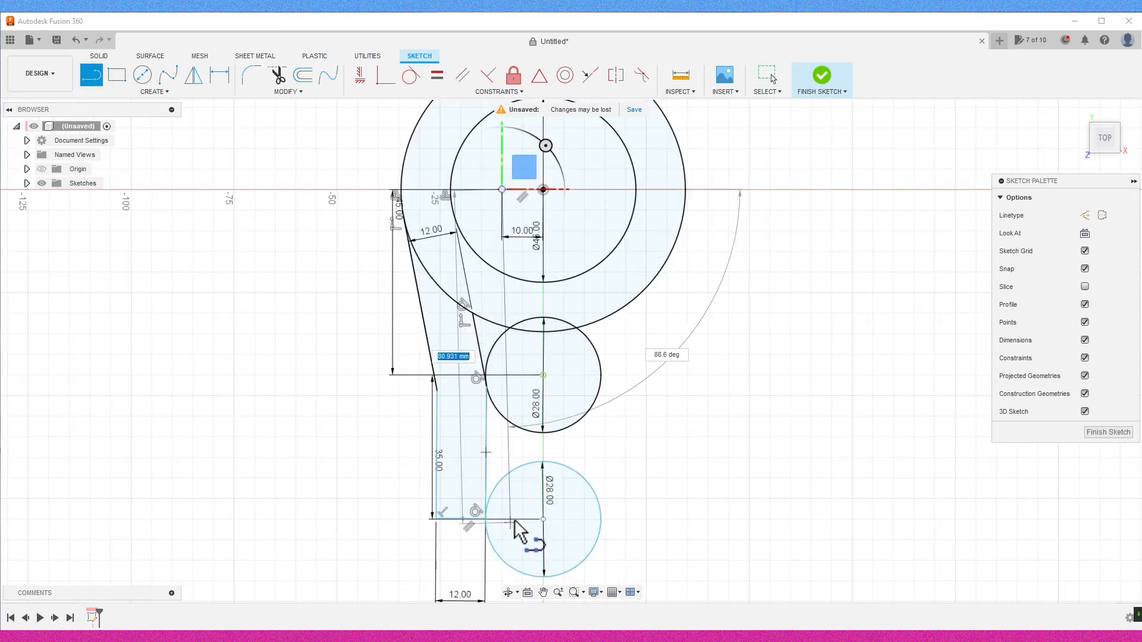
- Draw a vertical line from the 10 mm line's left end down to the level of the lower circle's centre
middle_drag(500, 572, 514, 536)
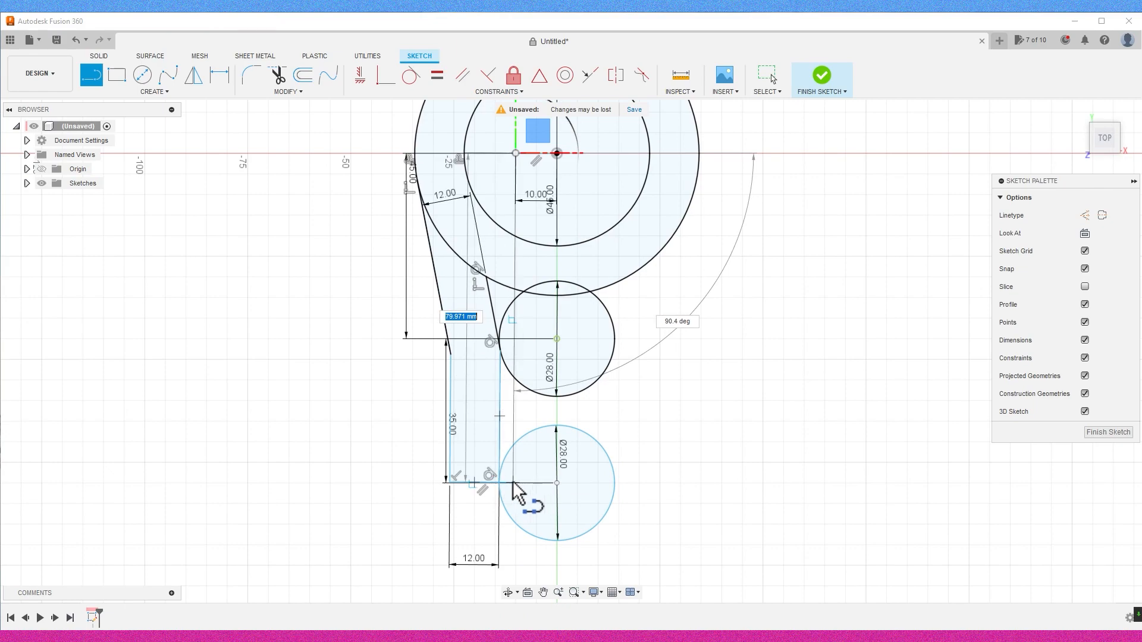
scroll(512, 494, up, 5)
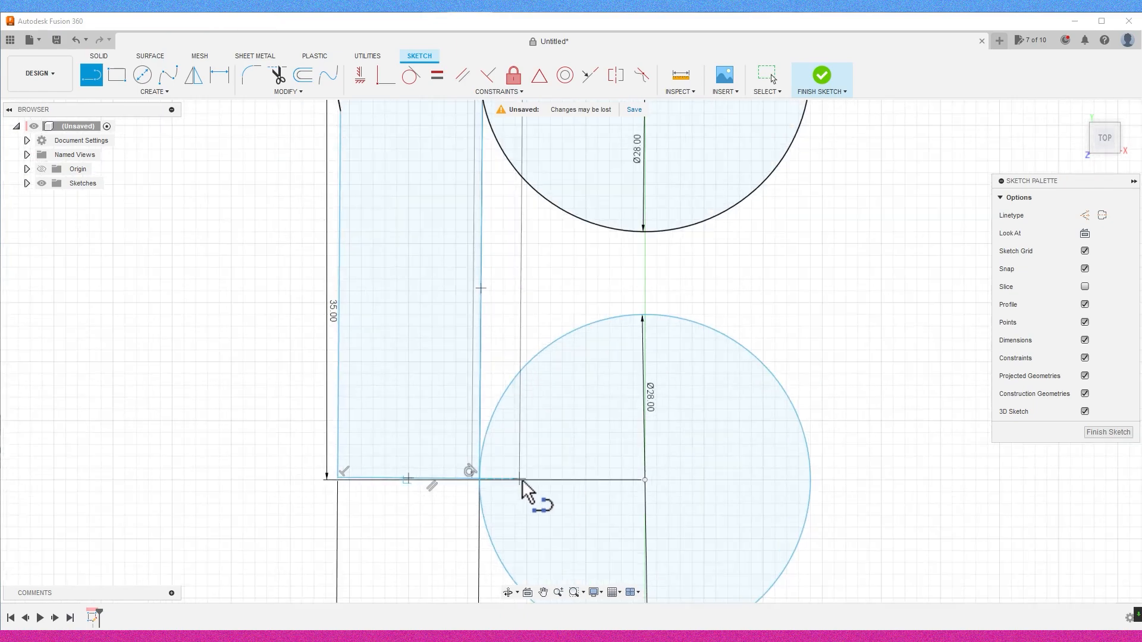
scroll(536, 493, down, 4)
click(530, 481)
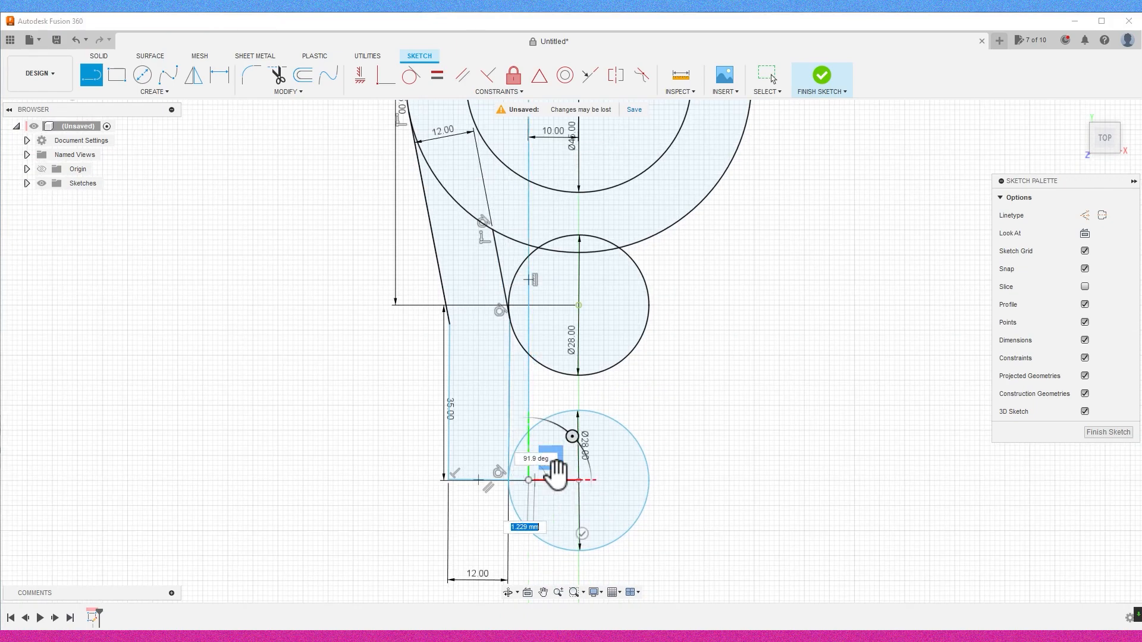
scroll(533, 483, down, 3)
- Trim away the 10 mm horizontal line and the vertical line's upper portion inside the large ring
click(278, 76)
scroll(554, 208, up, 3)
click(533, 235)
click(520, 271)
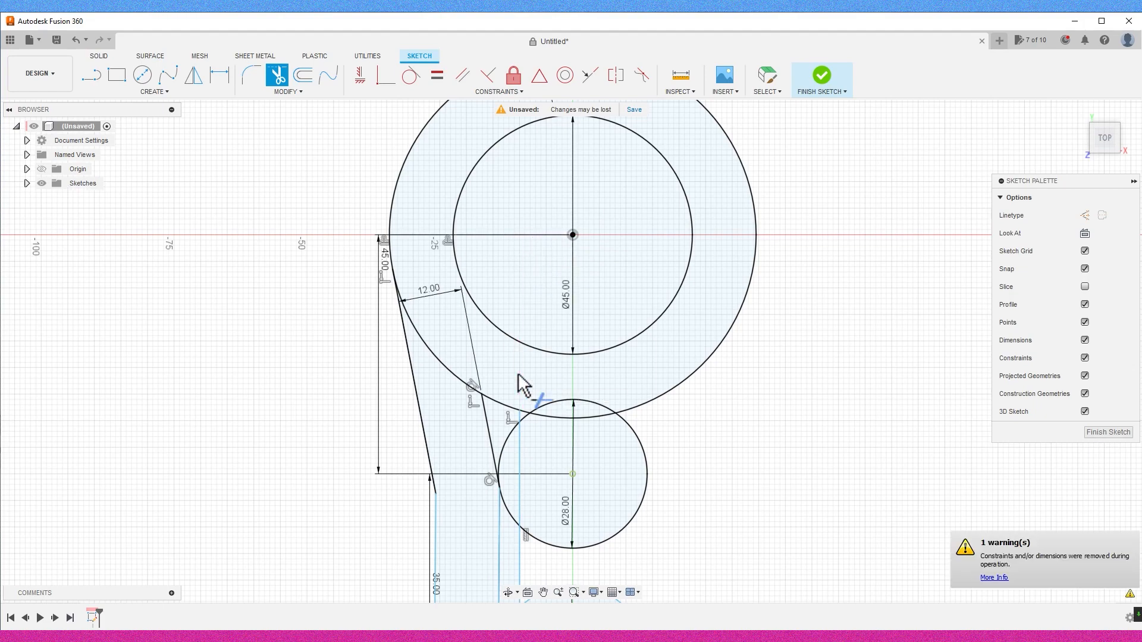
scroll(524, 386, down, 3)
scroll(543, 490, up, 2)
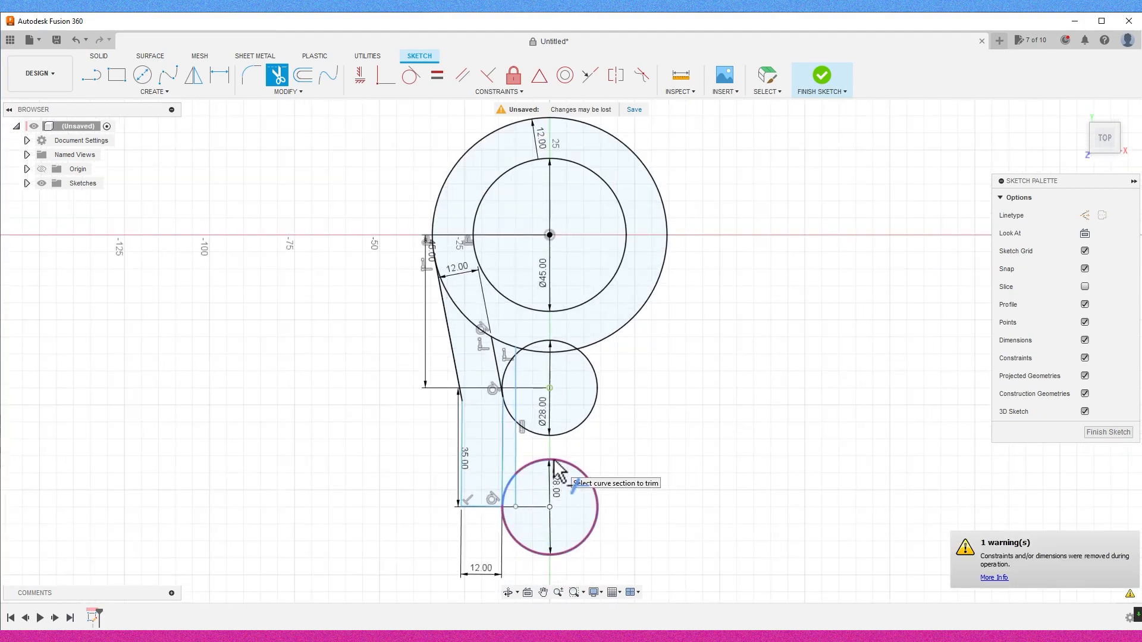
- Trim the lower circle down to its short left arc and remove the vertical line's section inside the upper 28 mm circle
click(553, 461)
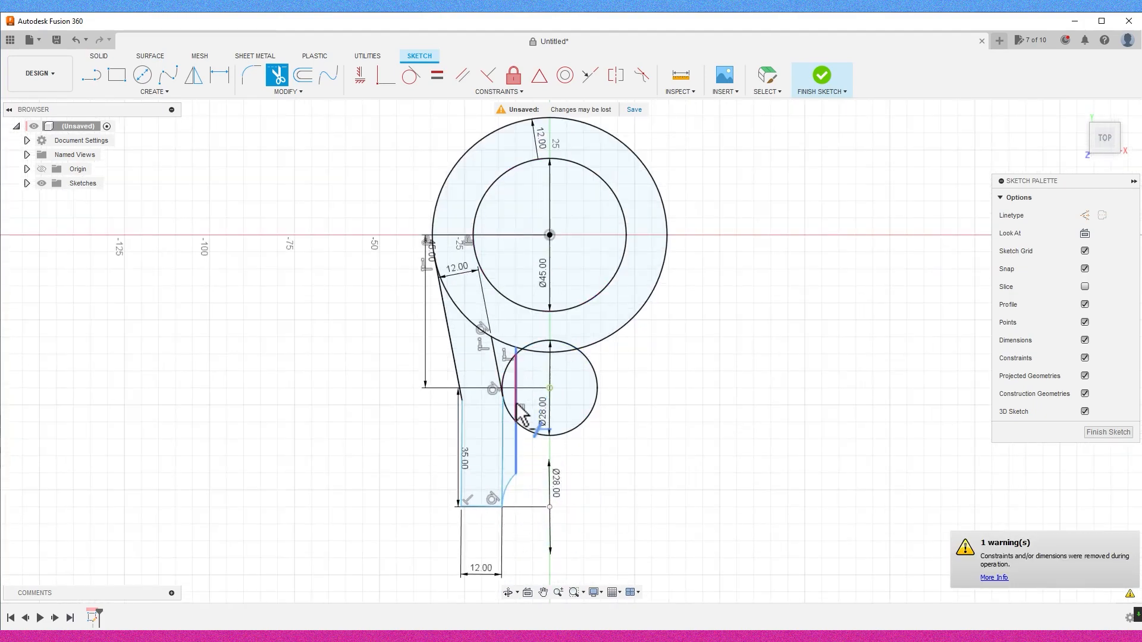
click(516, 381)
scroll(524, 333, up, 3)
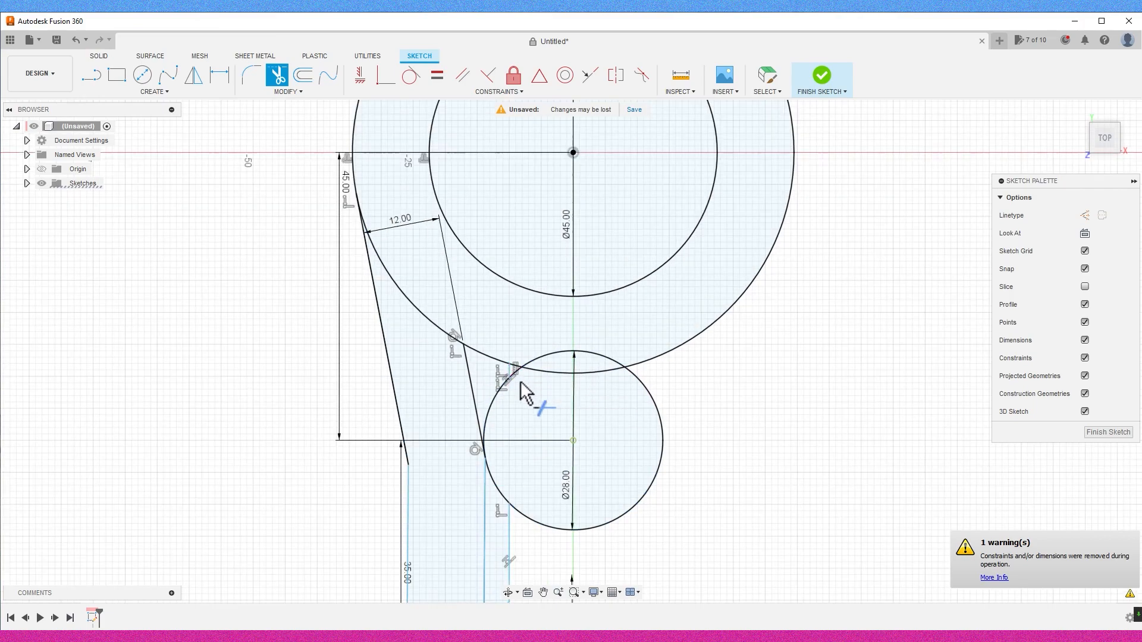
- Draw a 46 mm circle concentric with the 45 mm circle and a small circle centred on its right edge
scroll(523, 393, down, 3)
click(143, 75)
click(546, 256)
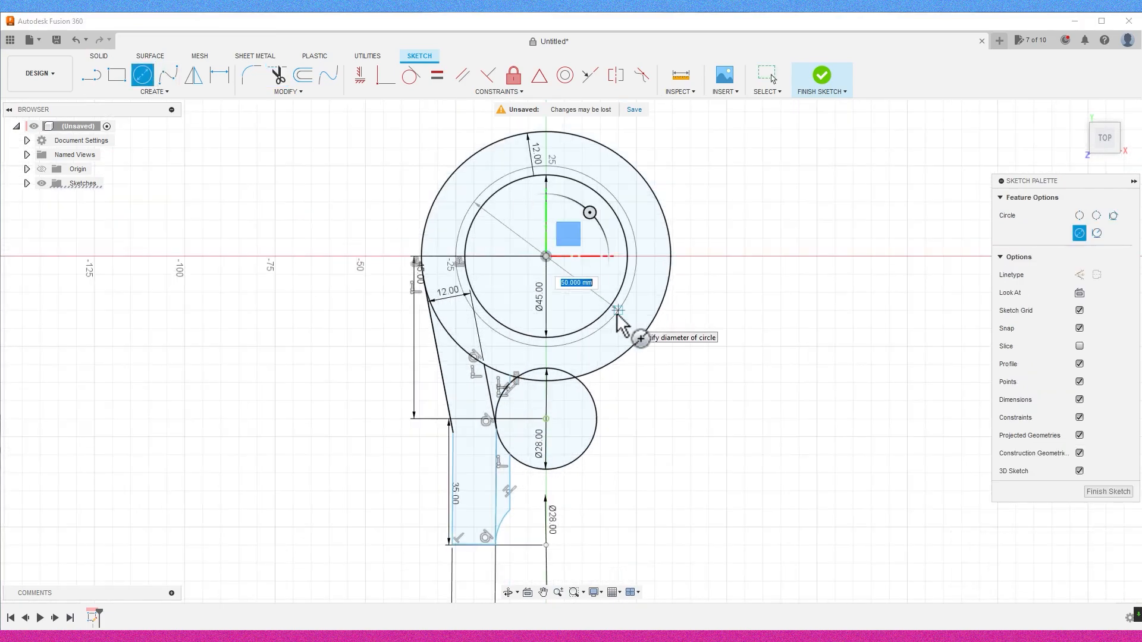
key(Return)
scroll(592, 319, up, 10)
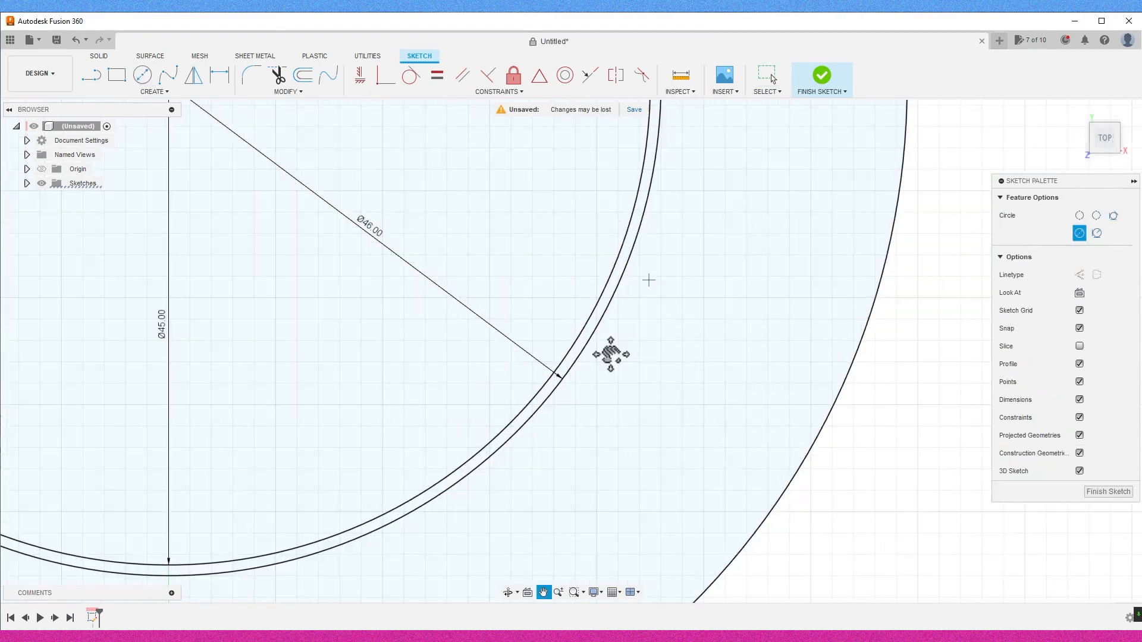
scroll(541, 285, down, 8)
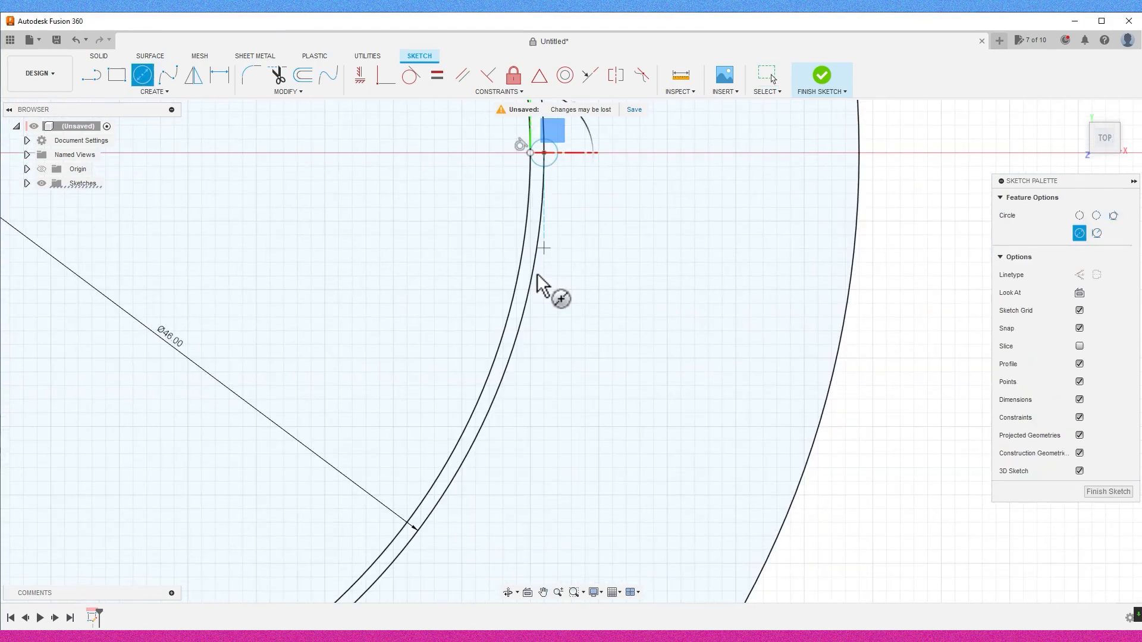
middle_drag(555, 365, 618, 147)
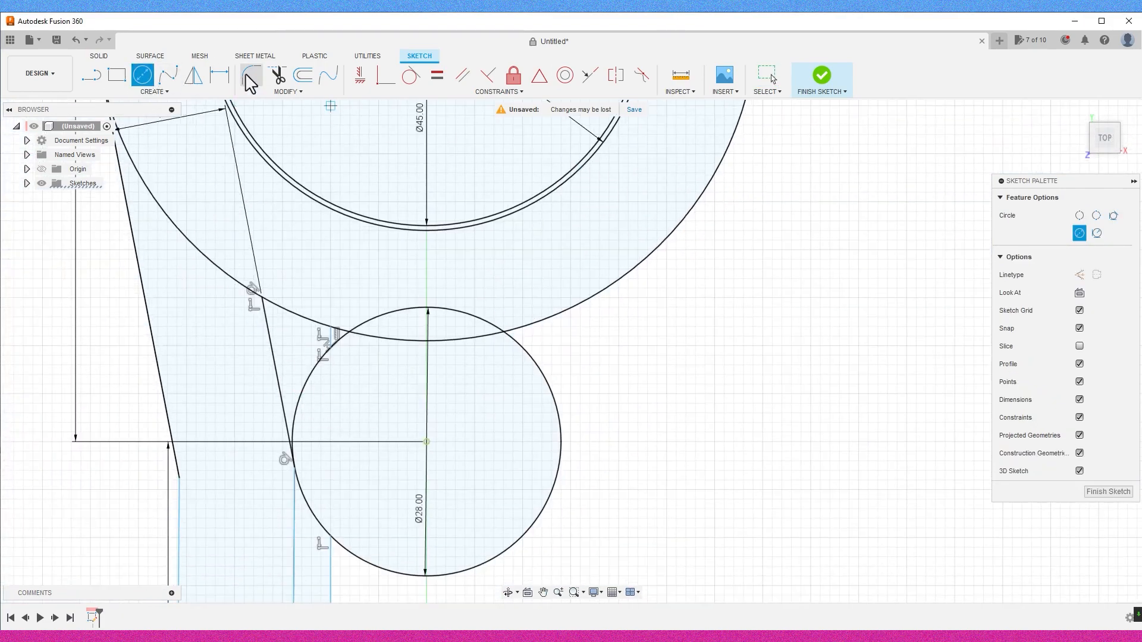
- Draw a 29 mm circle concentric with the remaining 28 mm circle
click(303, 76)
click(147, 79)
click(427, 442)
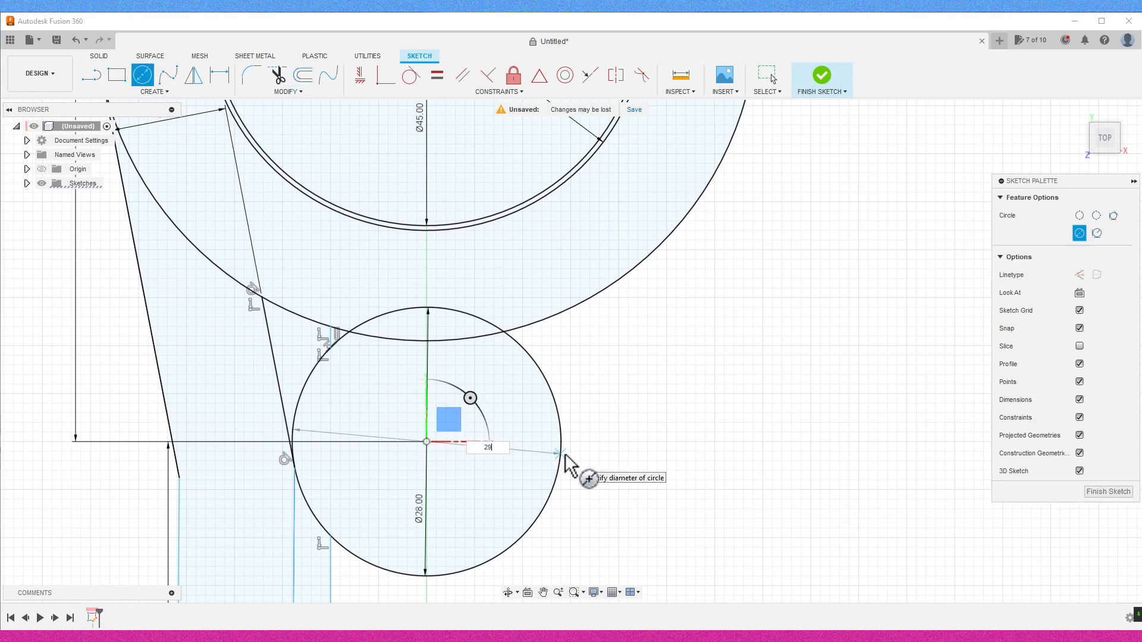
text(29)
key(Return)
key(Escape)
scroll(310, 496, up, 3)
key(c)
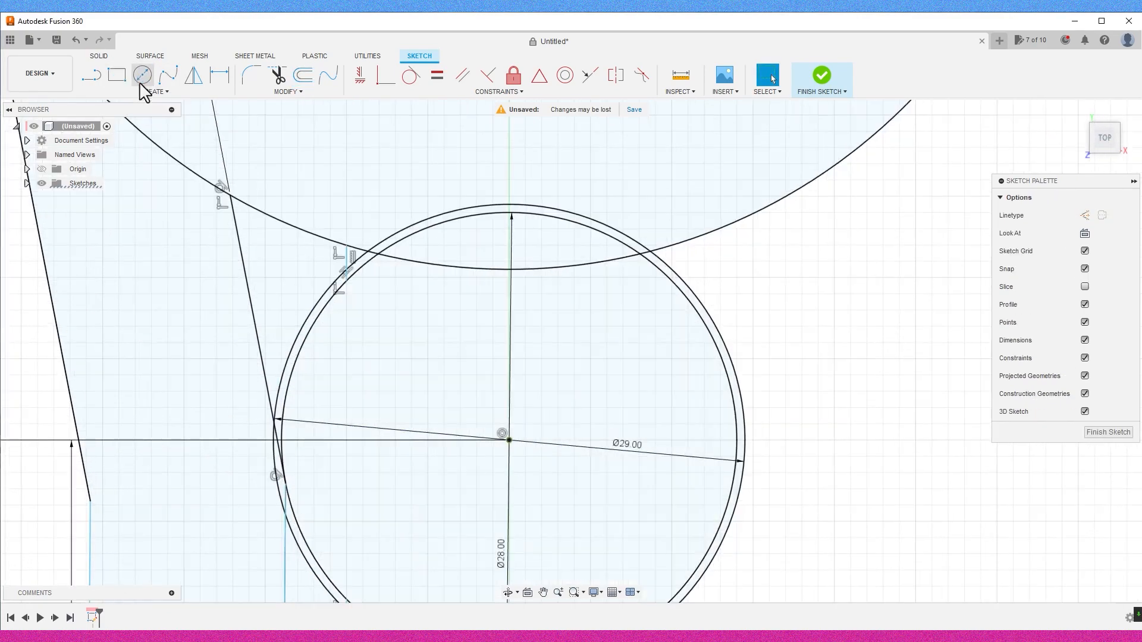
click(738, 441)
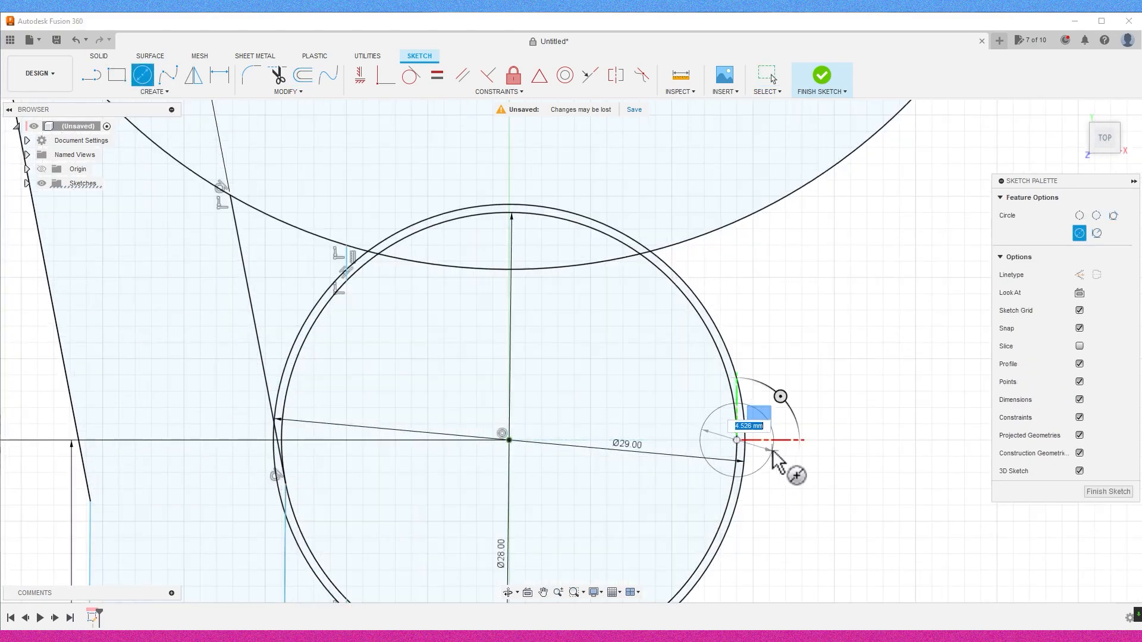
scroll(768, 452, up, 5)
click(1080, 215)
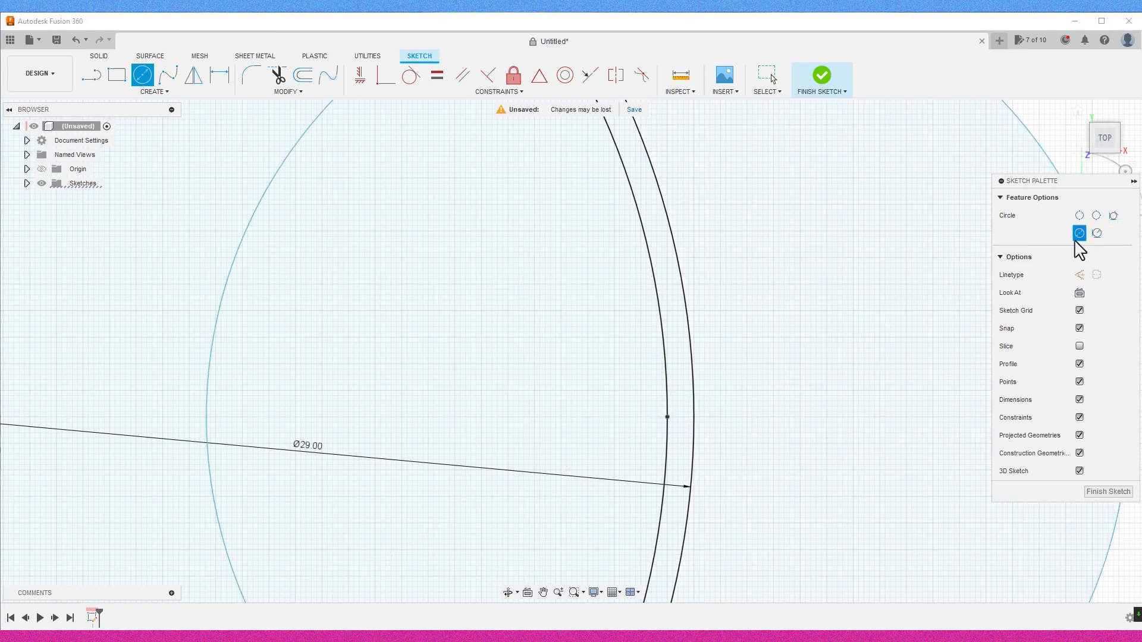
scroll(755, 408, down, 5)
scroll(797, 434, up, 5)
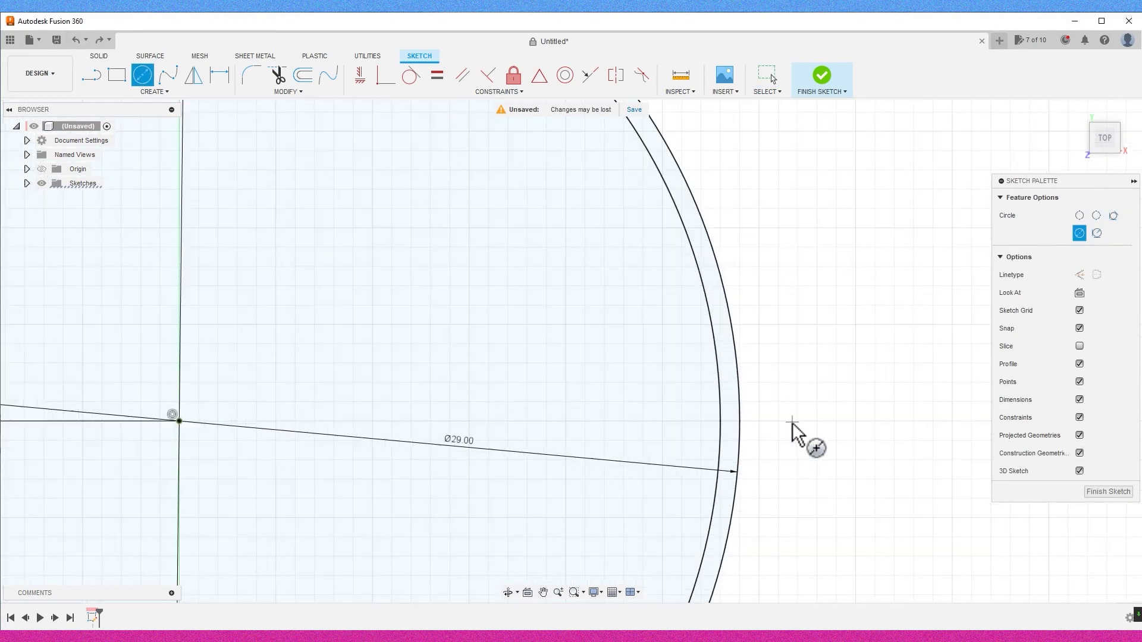
- Draw a 1 mm circle centred on the 29 mm circle's right edge, reaching the 28 mm circle
scroll(417, 515, down, 3)
click(567, 471)
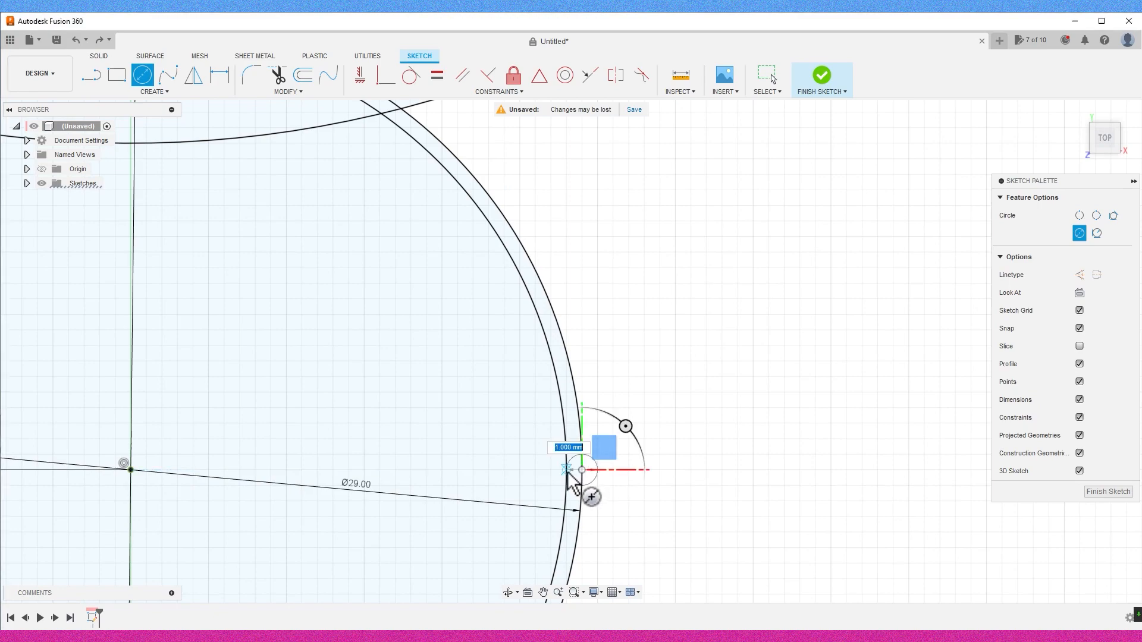
scroll(581, 492, down, 6)
scroll(763, 383, up, 2)
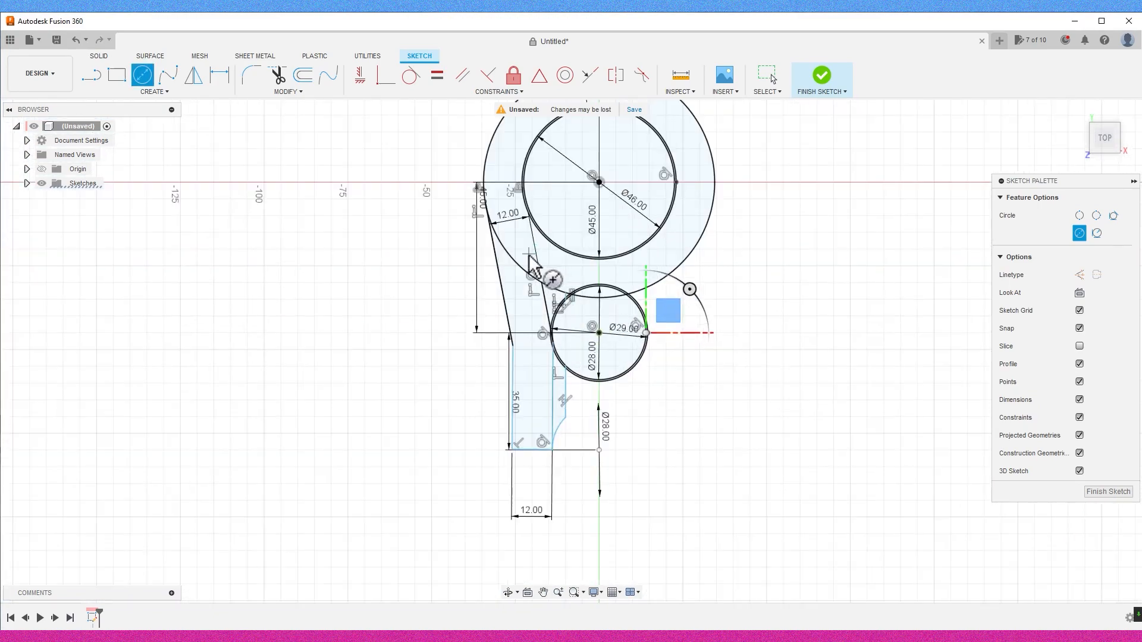
click(193, 75)
scroll(543, 381, up, 2)
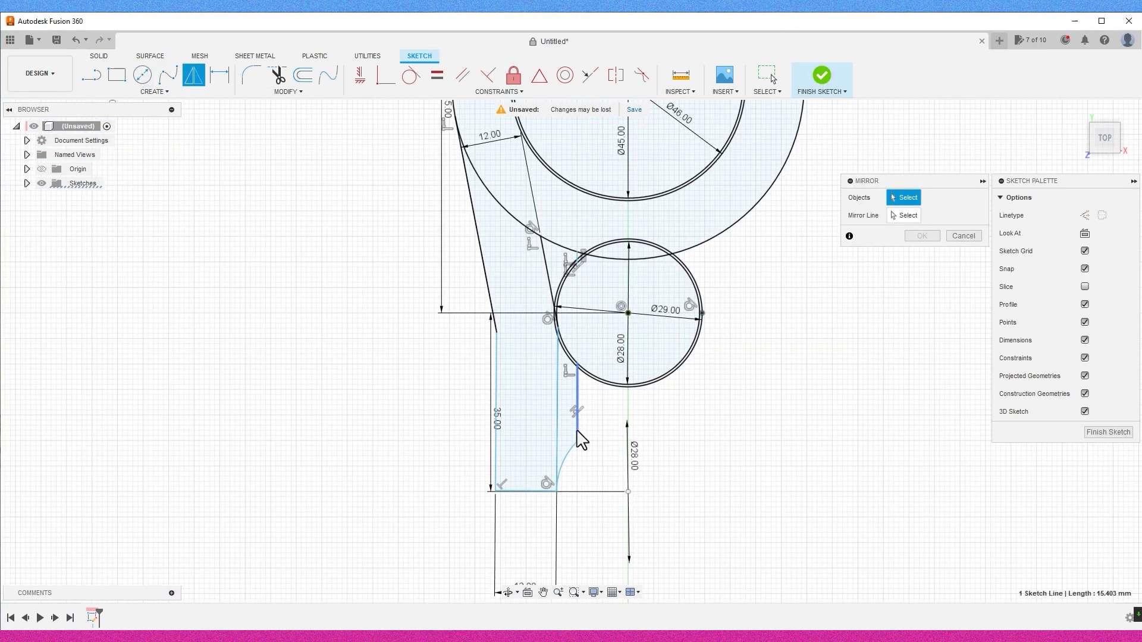
scroll(803, 245, down, 3)
middle_drag(784, 238, 698, 317)
click(575, 343)
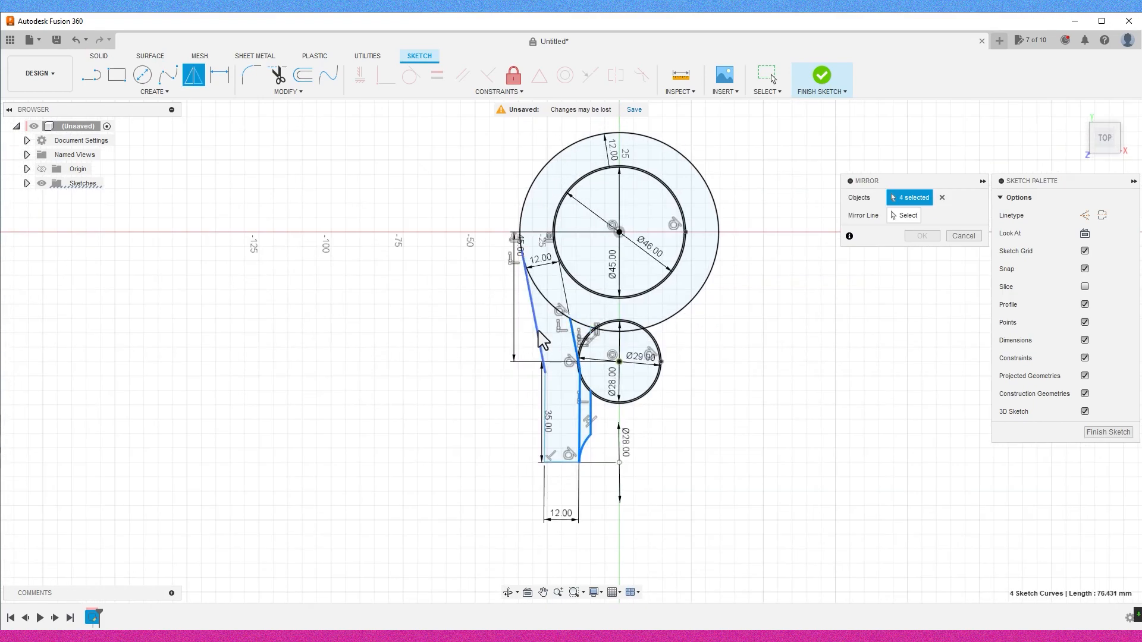
click(562, 462)
click(912, 215)
click(969, 234)
- Draw a vertical construction line through the circles' centres, from above the outer ring to below the arm
key(l)
click(619, 117)
click(1085, 215)
click(619, 542)
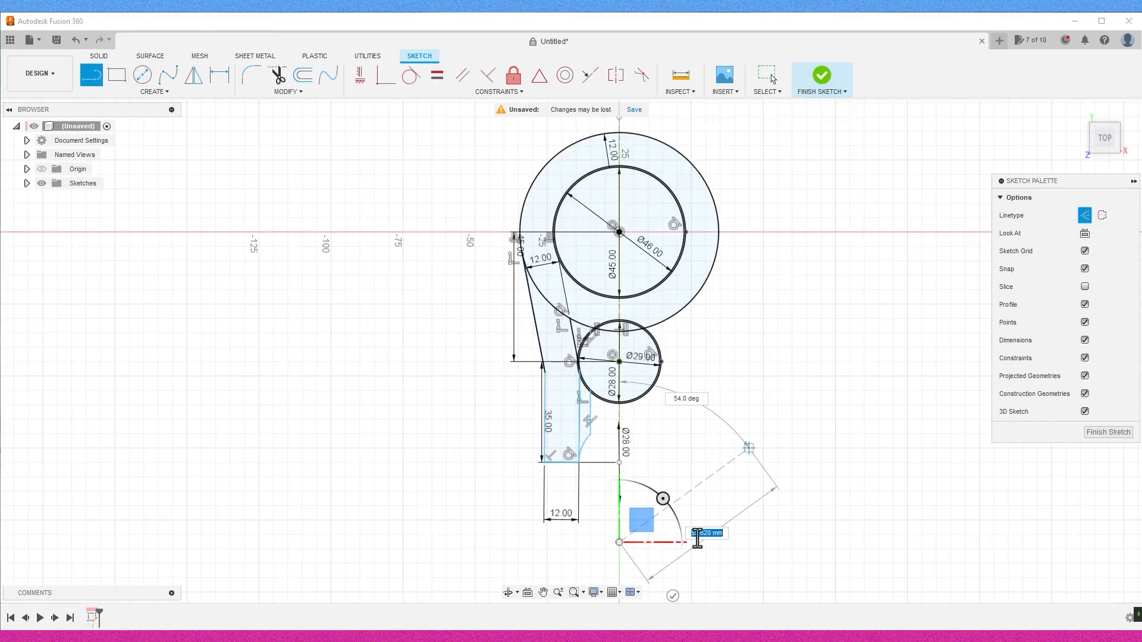
- Mirror the arm's lines and arc about the vertical construction line and finish the sketch
click(194, 75)
scroll(589, 440, up, 4)
click(583, 442)
click(592, 427)
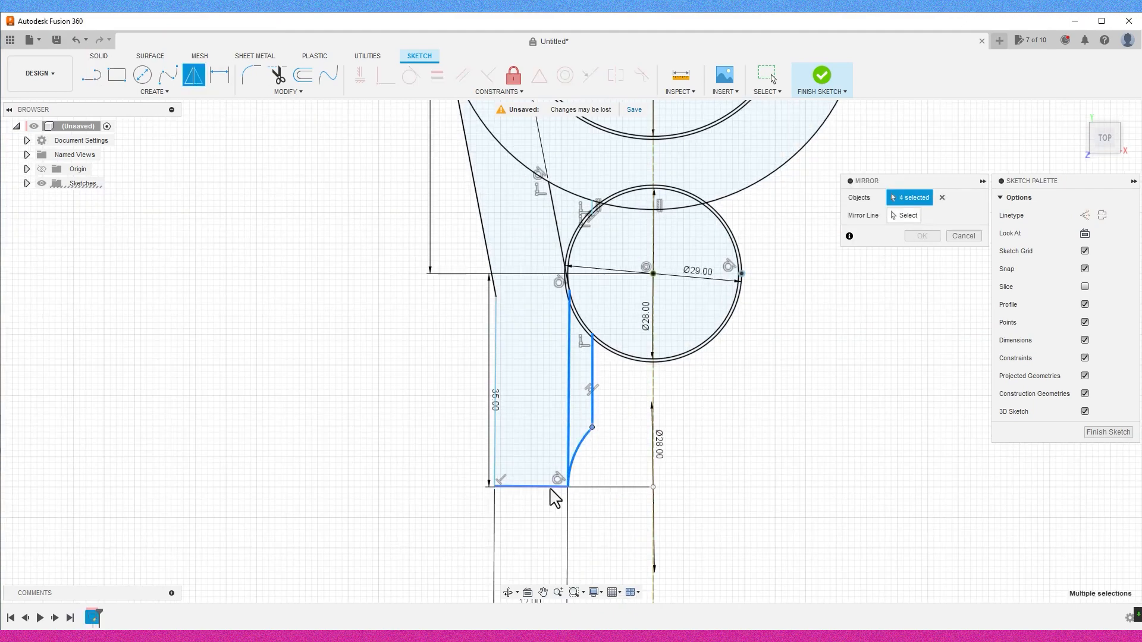
click(484, 239)
click(556, 222)
scroll(554, 225, down, 3)
middle_drag(534, 237, 459, 332)
click(904, 219)
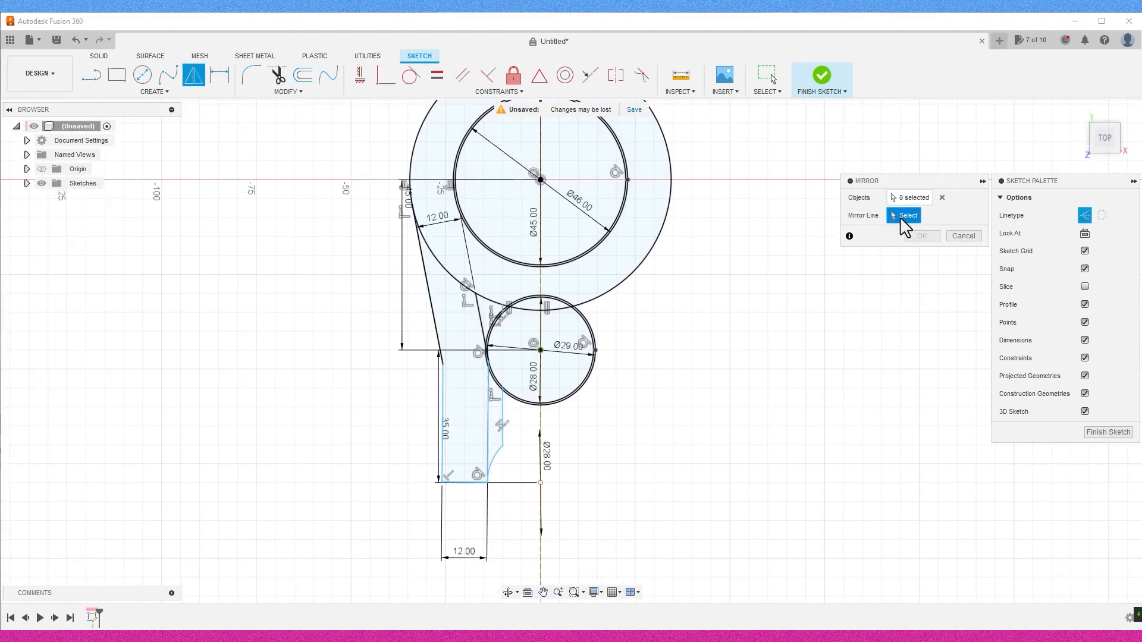
click(541, 288)
click(919, 241)
scroll(842, 231, down, 3)
click(821, 88)
drag(1102, 140, 1106, 104)
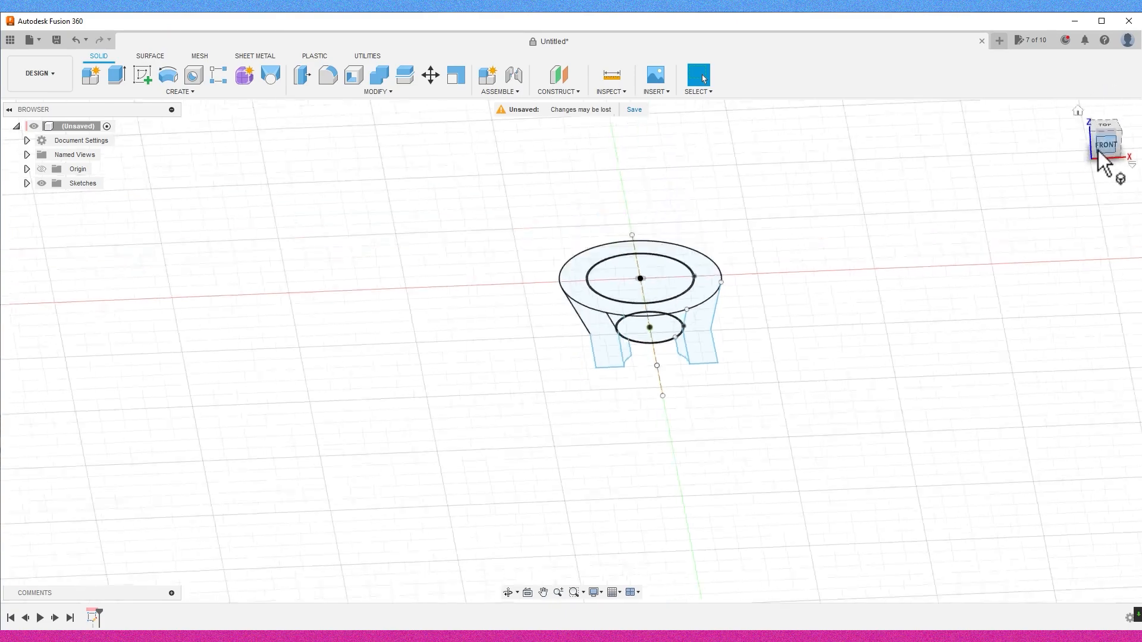
scroll(700, 309, up, 6)
key(e)
click(691, 221)
middle_drag(672, 272, 675, 289)
scroll(675, 289, down, 1)
click(659, 268)
drag(1105, 137, 1100, 156)
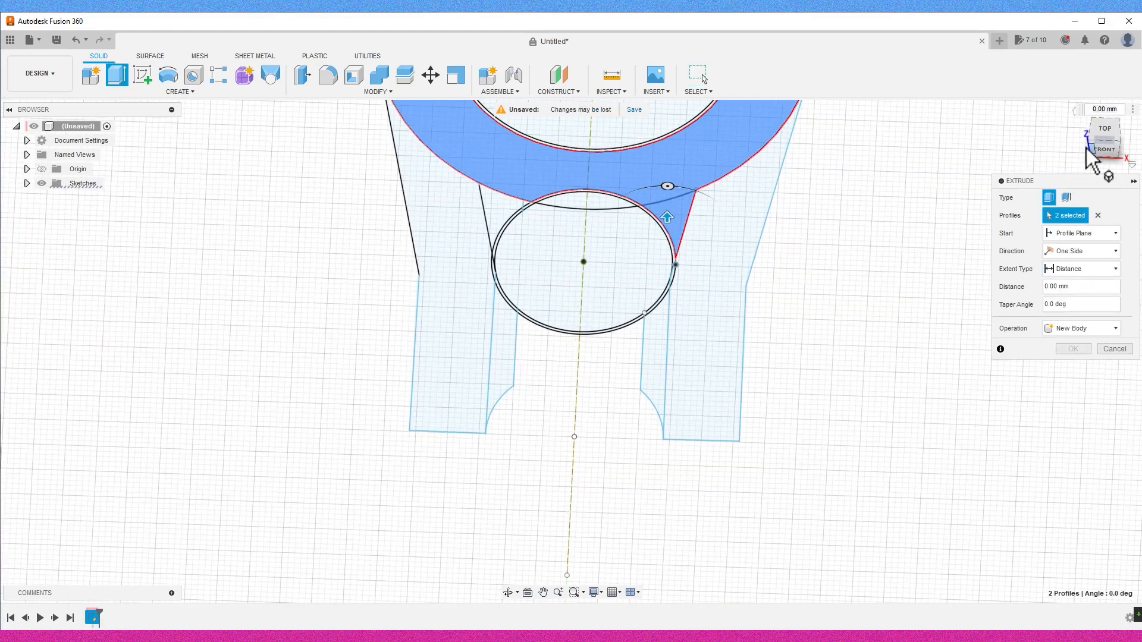
scroll(523, 250, down, 4)
middle_drag(518, 238, 536, 321)
click(529, 321)
click(1115, 349)
- Reopen the sketch and draw two vertical lines down from the large inner circle, in line with the arms' inner edges, then finish it
double_click(94, 617)
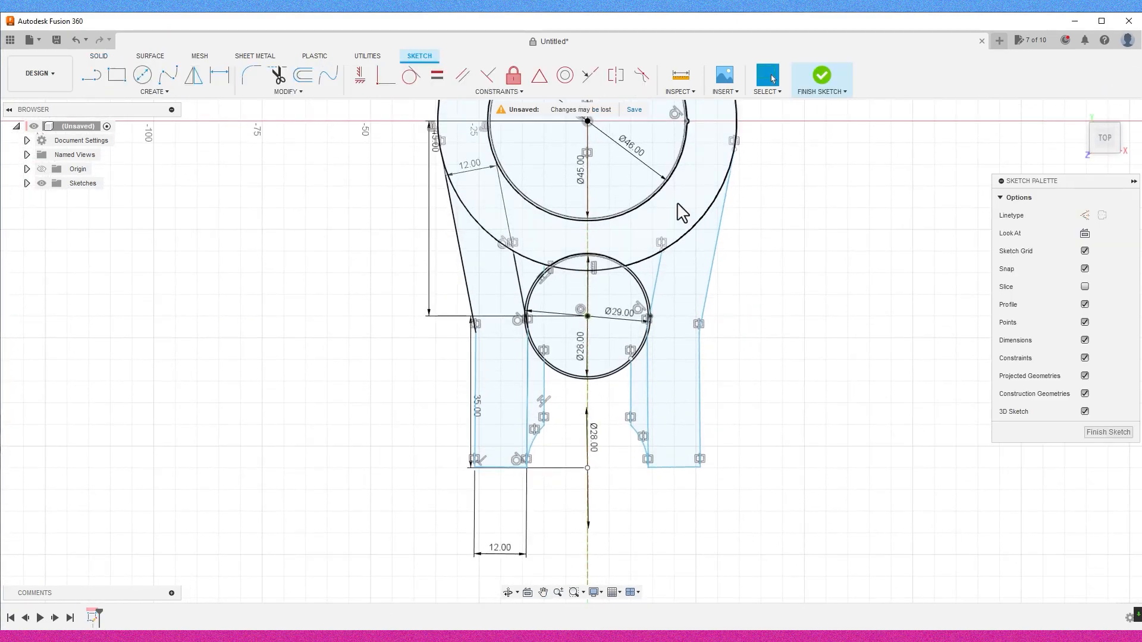
middle_drag(678, 205, 640, 327)
click(92, 75)
click(506, 334)
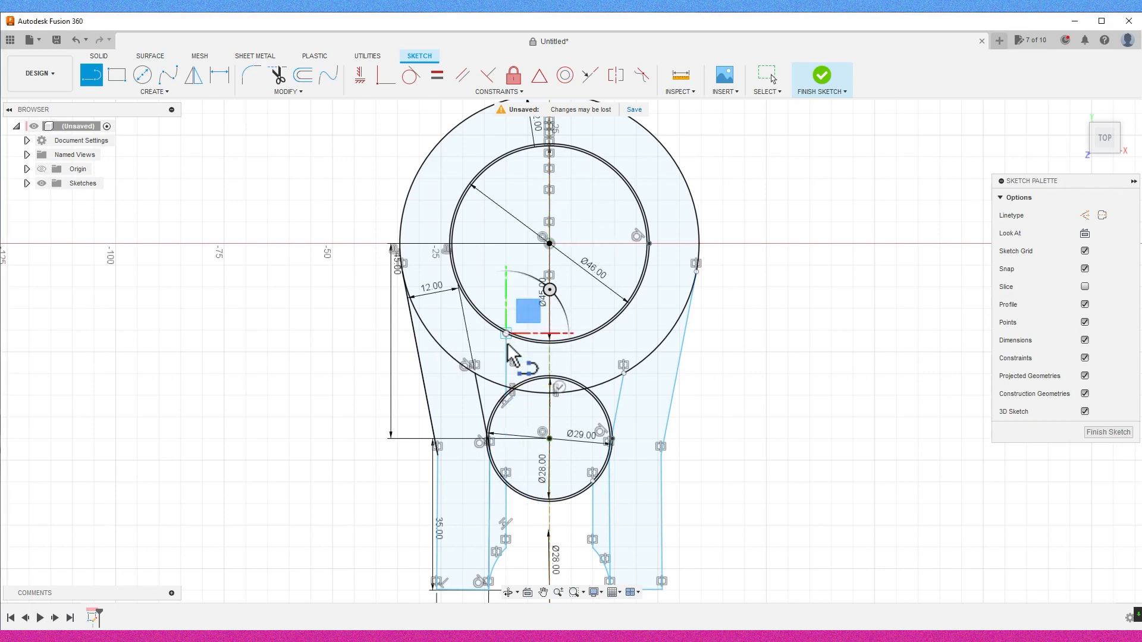
click(593, 387)
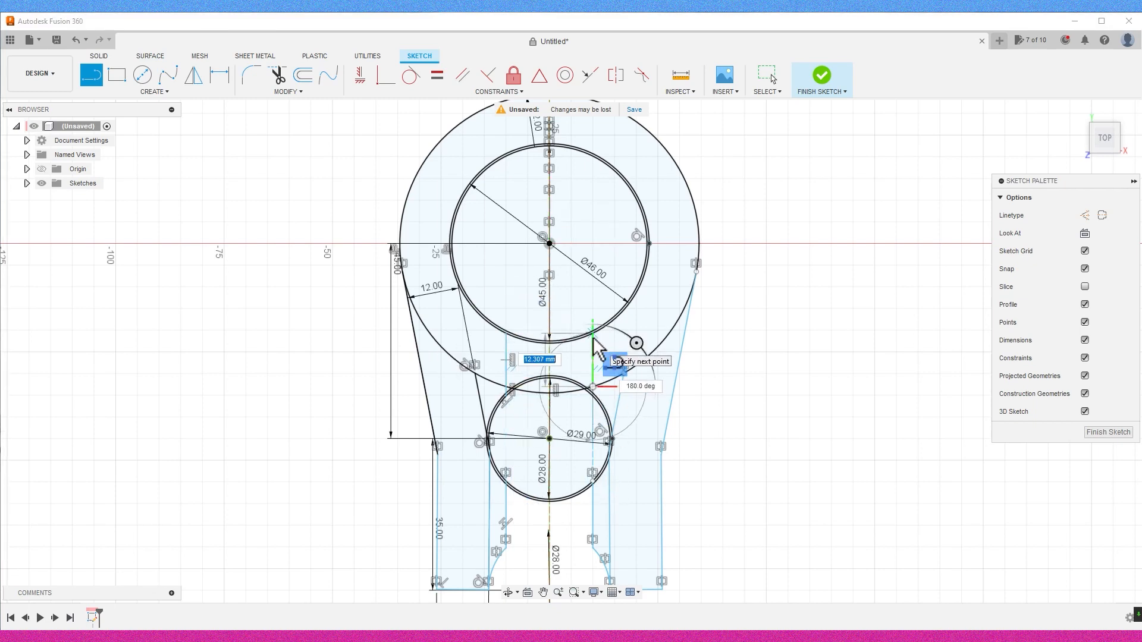
click(593, 334)
click(822, 76)
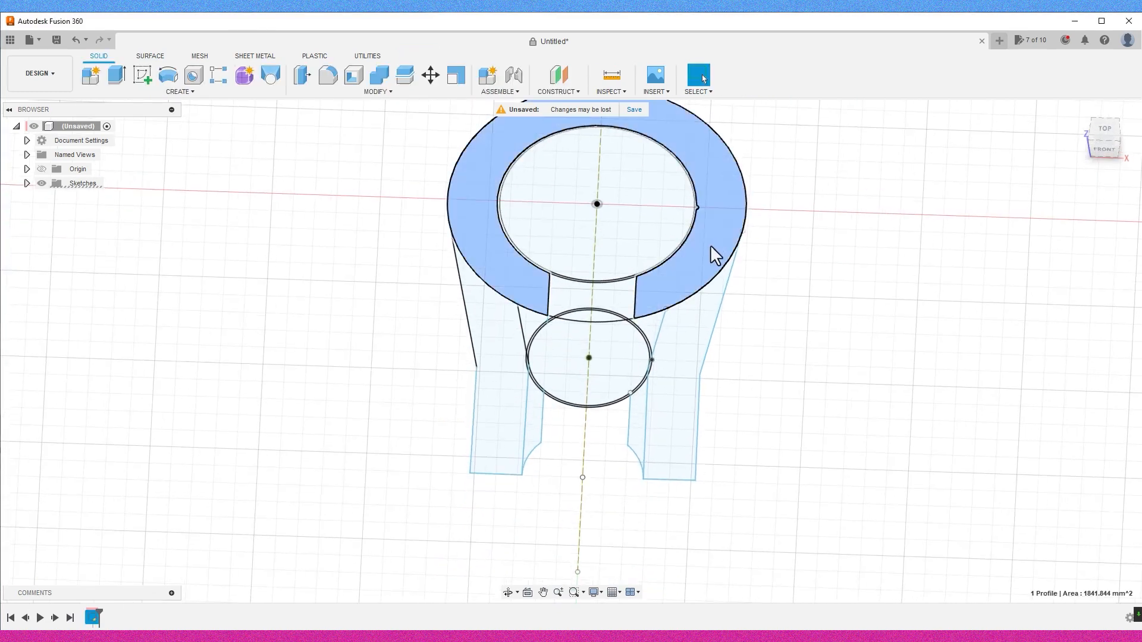
key(e)
click(687, 339)
click(646, 327)
scroll(600, 334, up, 5)
click(429, 294)
click(407, 303)
click(1101, 352)
- Reopen the sketch, continue the right vertical line from the outer ring to the 29 mm circle, and finish the sketch
double_click(92, 616)
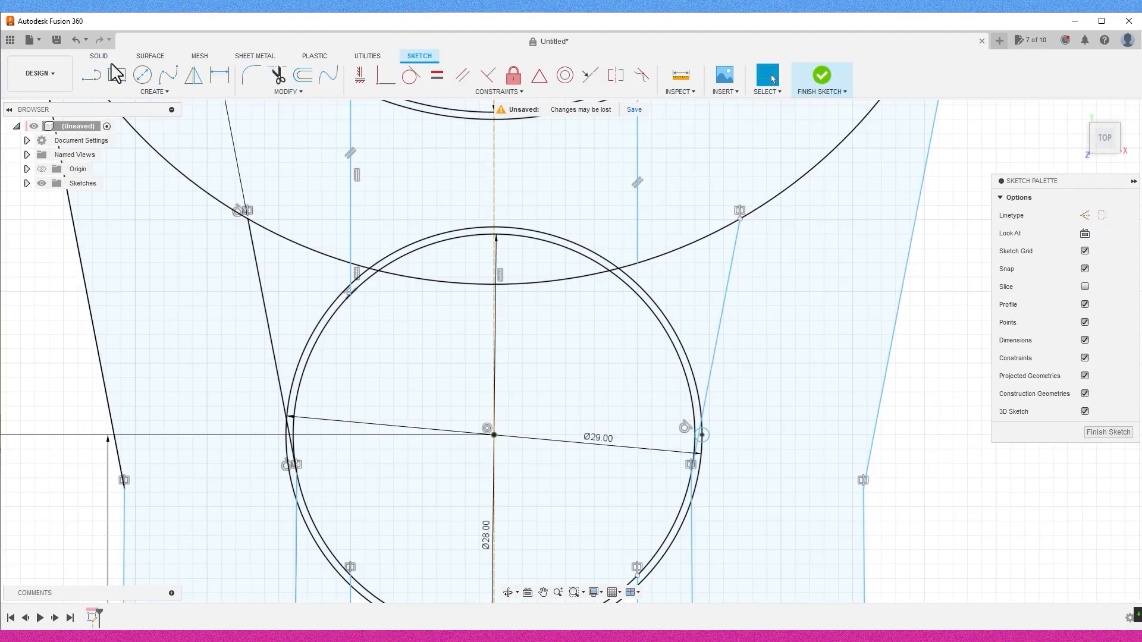
click(637, 262)
click(637, 291)
click(822, 76)
- Extrude the ring and all the profiles of both arms 15 mm as a new body, leaving the openings and middle gap out
click(787, 241)
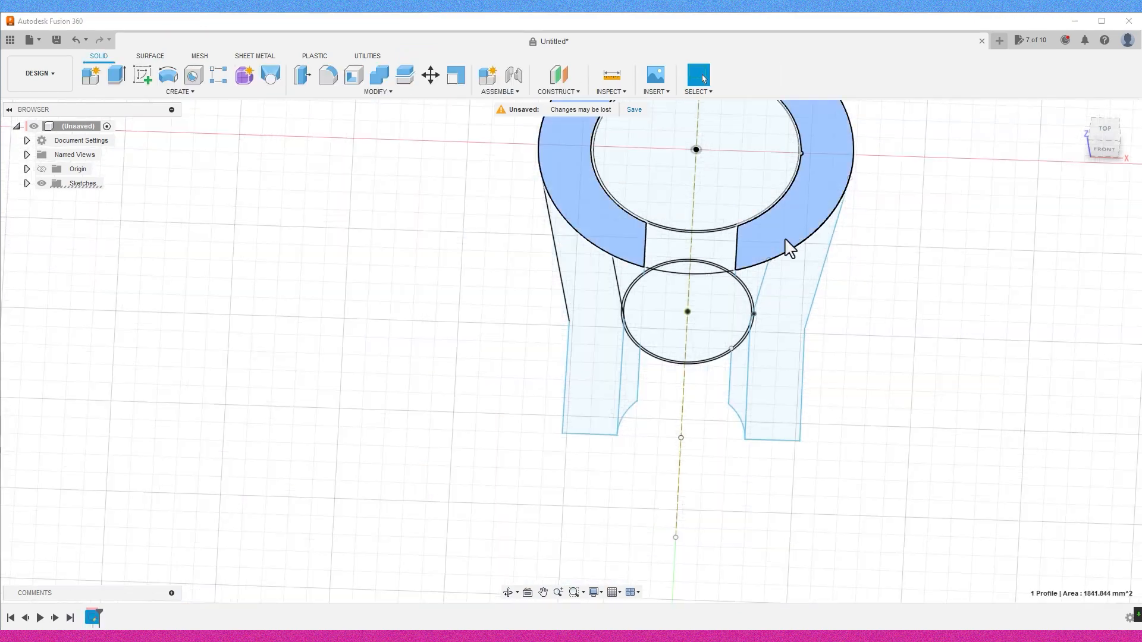
key(e)
click(788, 298)
click(750, 283)
click(626, 278)
click(598, 328)
click(632, 394)
click(738, 393)
text(6)
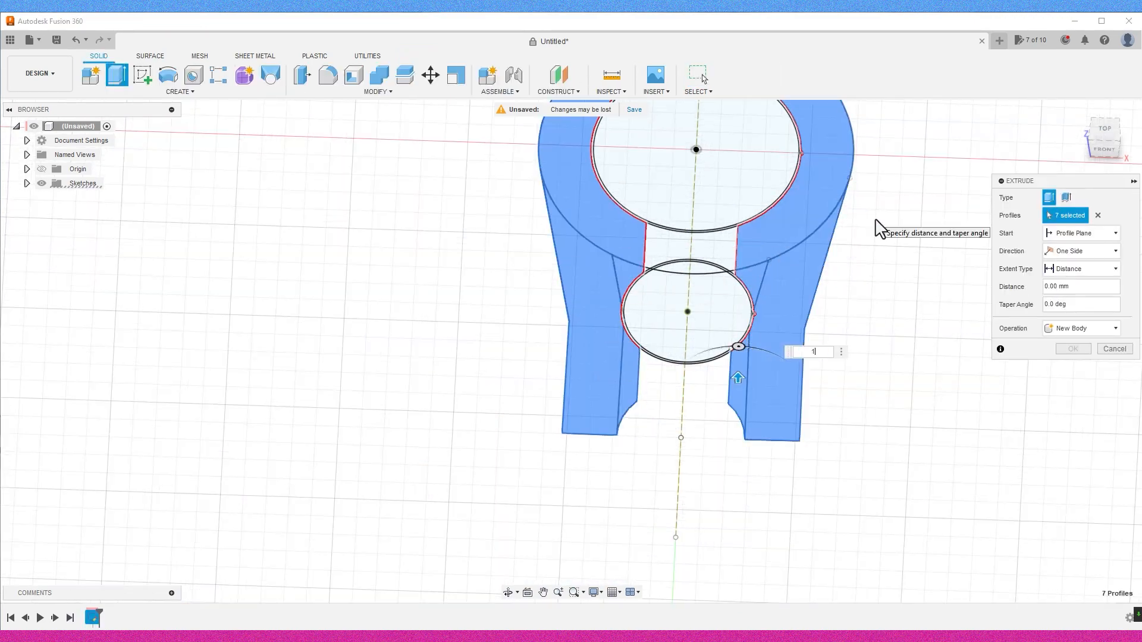
key(Return)
- Turn the sketch's visibility back on over the new clip body
scroll(868, 268, up, 3)
click(1106, 134)
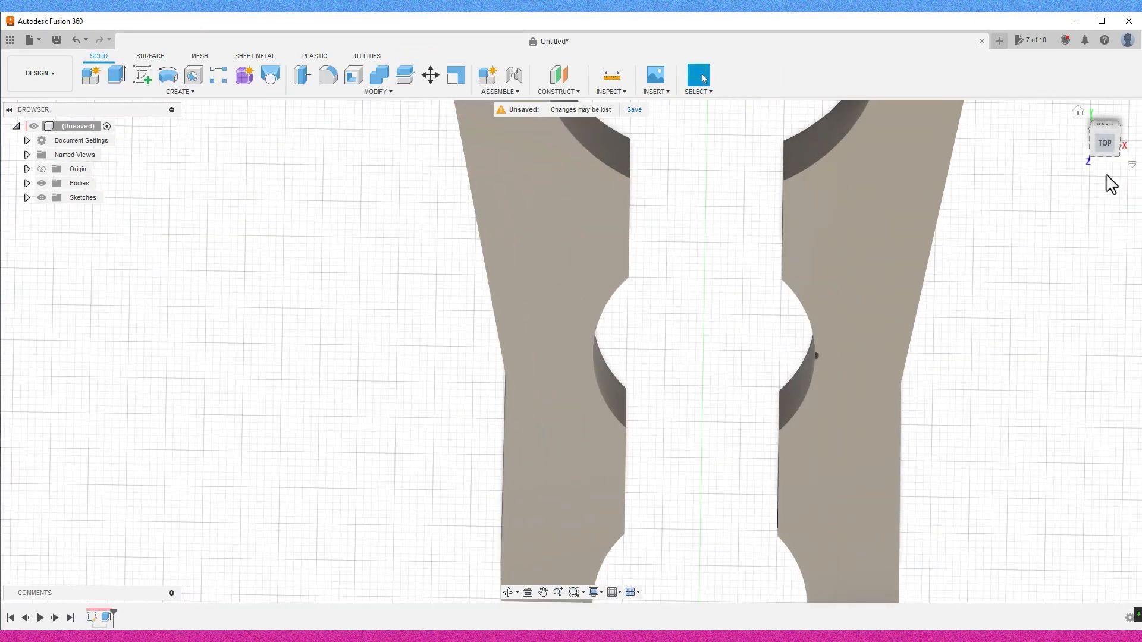
scroll(1011, 280, down, 2)
middle_drag(1026, 250, 951, 384)
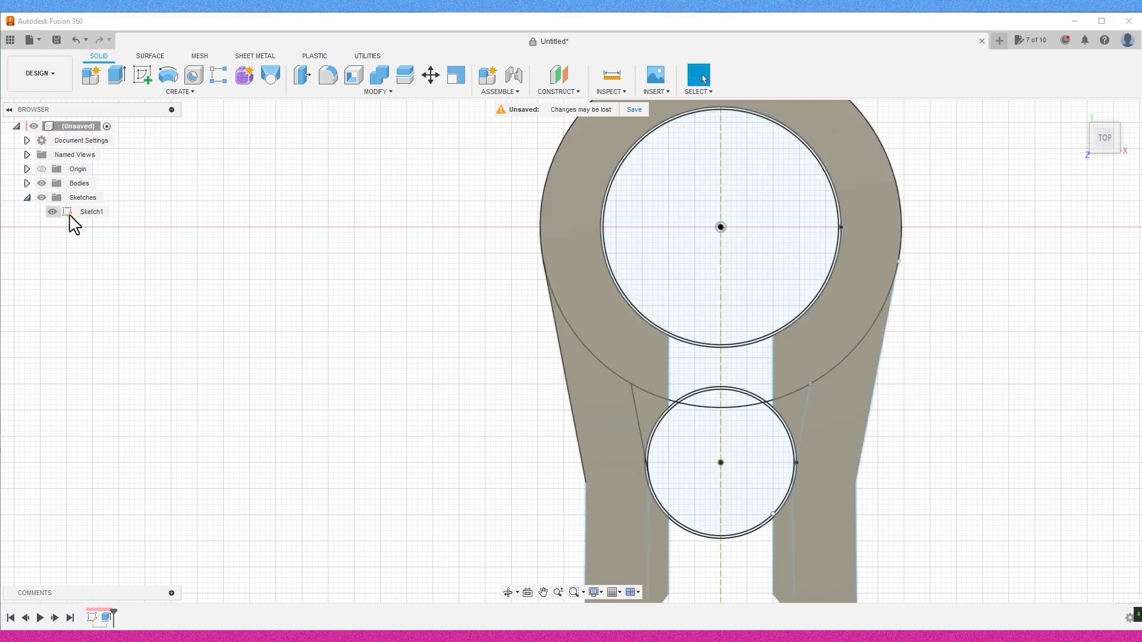
click(52, 215)
- Extrude the small circles on the right edges of both round openings 15 mm as new bodies and hide the sketch
scroll(815, 218, up, 8)
scroll(977, 277, up, 4)
key(e)
click(969, 277)
click(987, 281)
scroll(910, 289, down, 8)
middle_drag(715, 178, 709, 154)
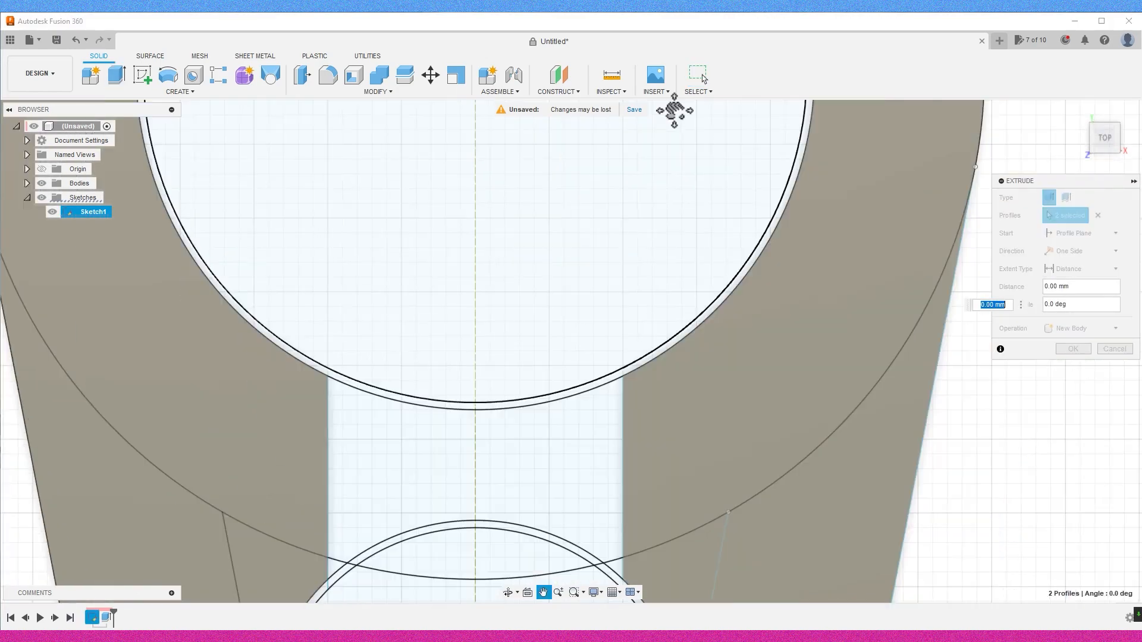
scroll(612, 391, down, 5)
scroll(637, 387, up, 8)
click(637, 388)
scroll(689, 364, down, 8)
scroll(808, 333, down, 2)
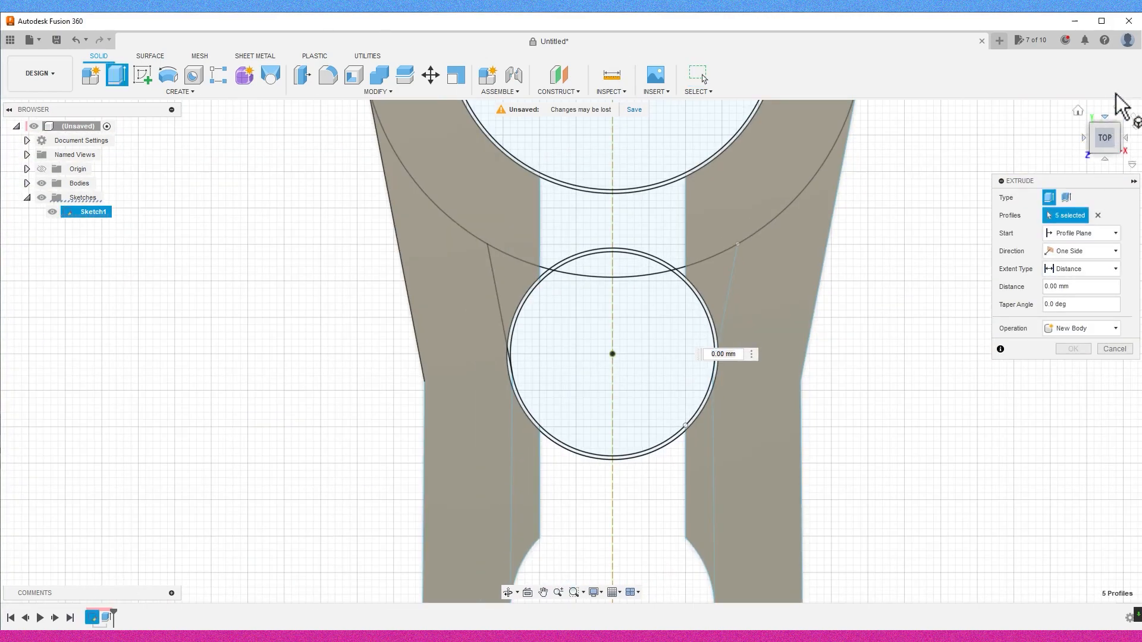
click(1112, 127)
text(15)
key(Return)
click(1073, 350)
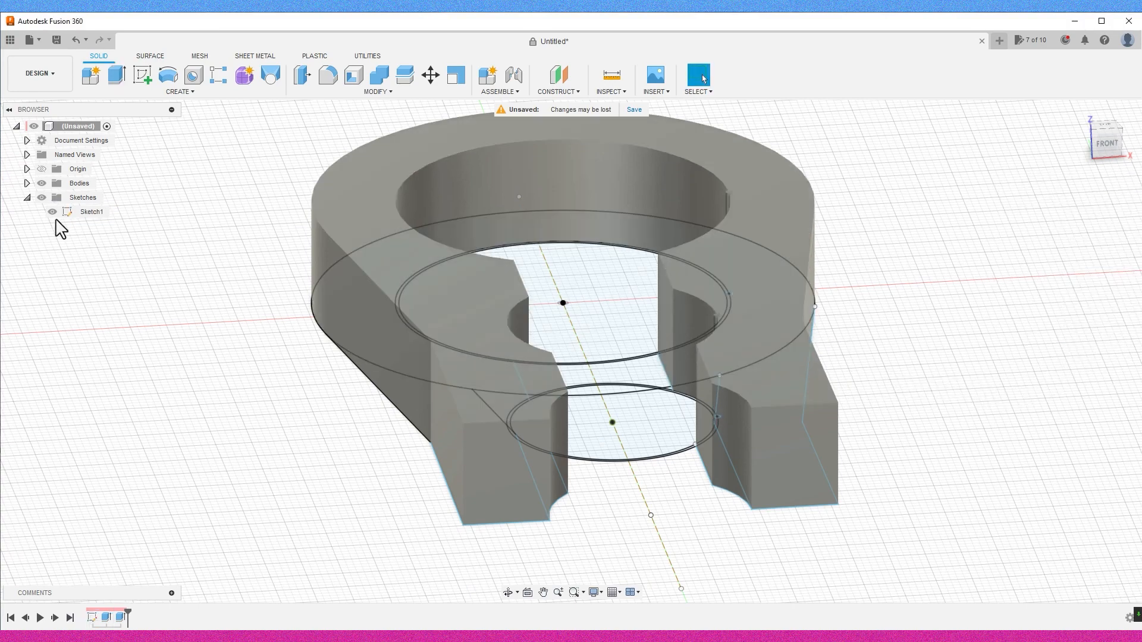
click(53, 212)
- Set up a full circular pattern of the large opening's small cylinder body around that opening's axis, with a quantity of 180
click(1101, 133)
click(1105, 128)
middle_drag(831, 324, 846, 395)
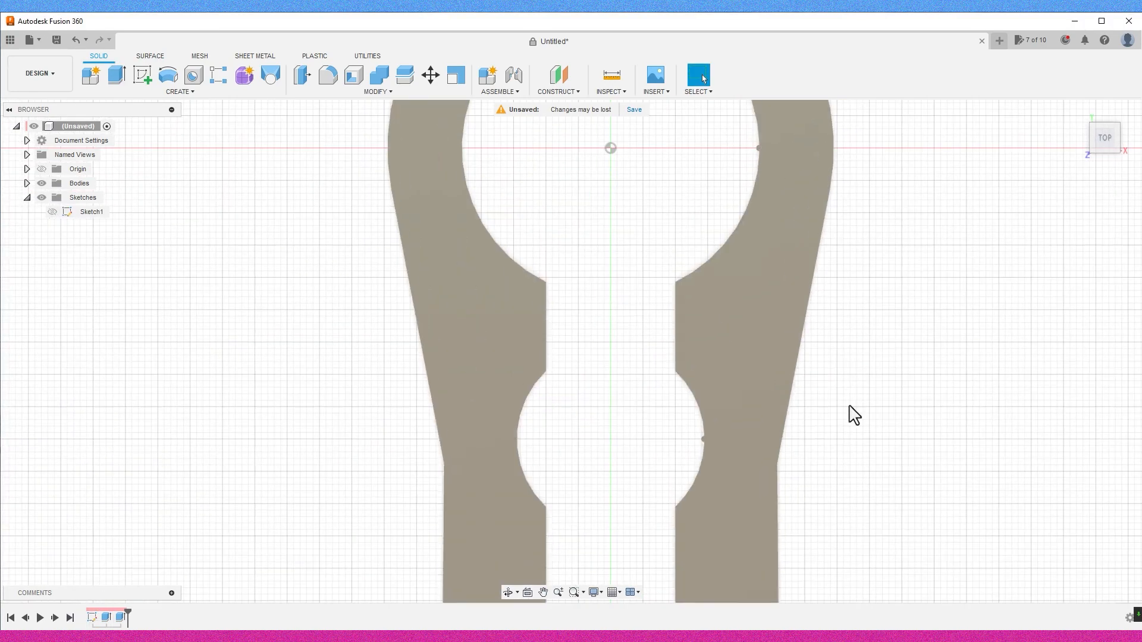
click(179, 92)
mouse_move(142, 333)
click(205, 357)
middle_drag(776, 155, 731, 275)
click(732, 275)
click(1065, 251)
click(712, 317)
scroll(712, 318, down, 3)
click(1066, 198)
click(620, 445)
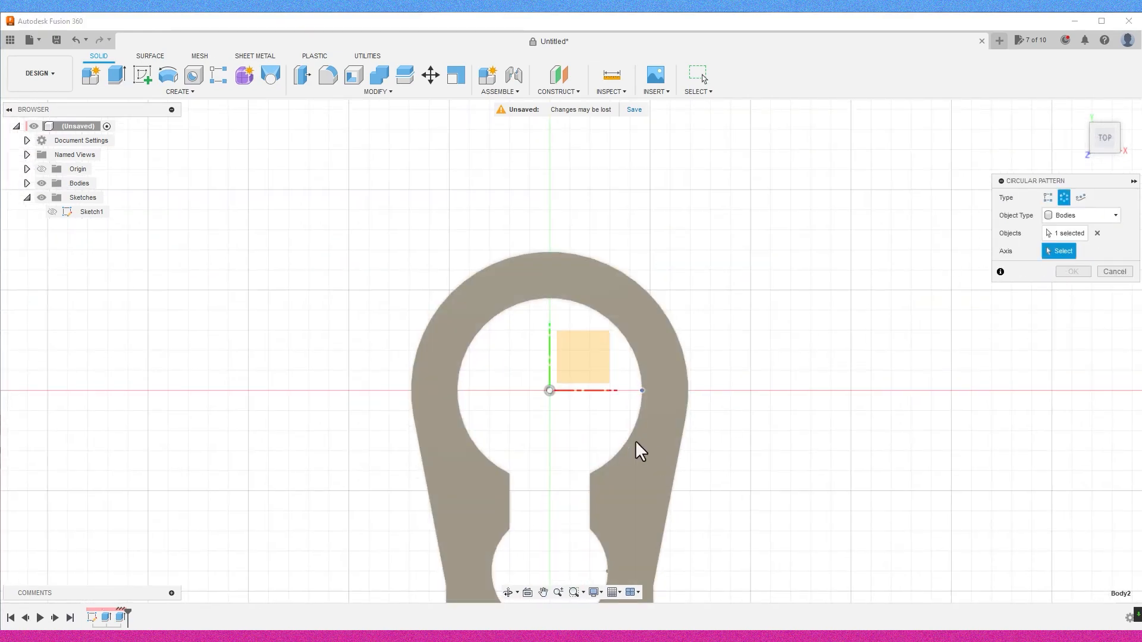
text(180)
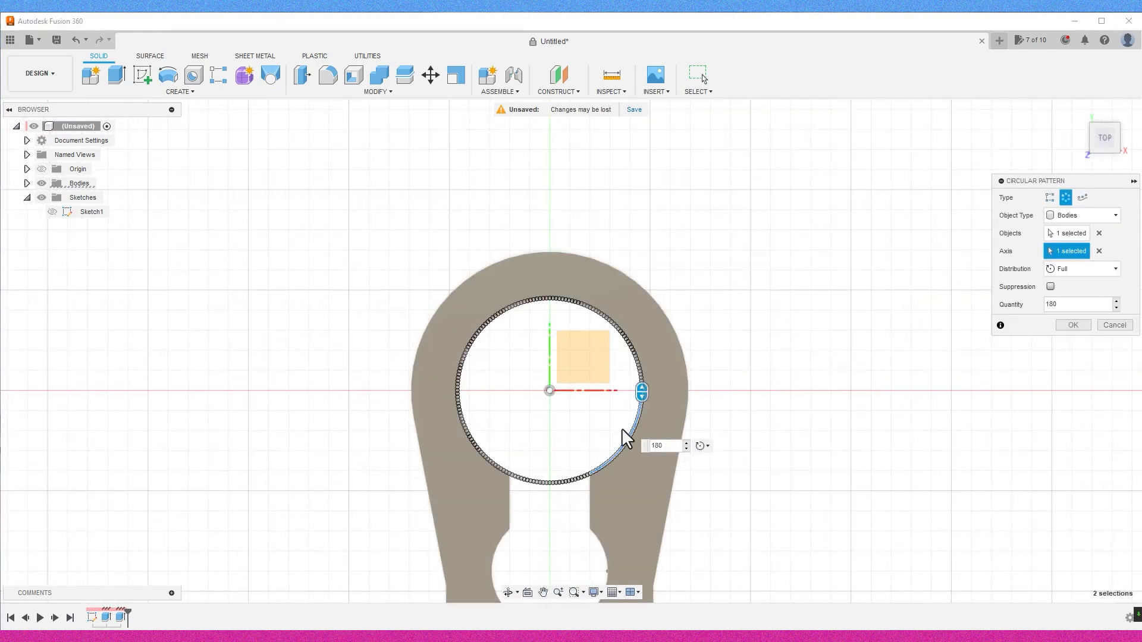
- Try lower quantities for the large opening's circular pattern and set it to 154
scroll(624, 434, up, 8)
middle_drag(547, 568, 565, 506)
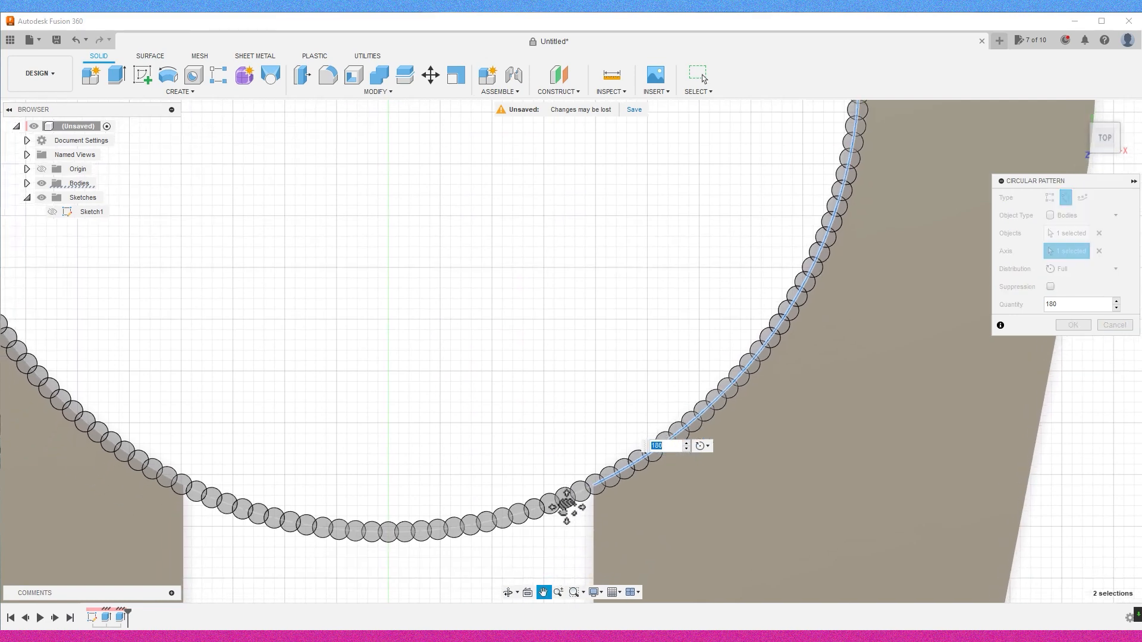
text(170)
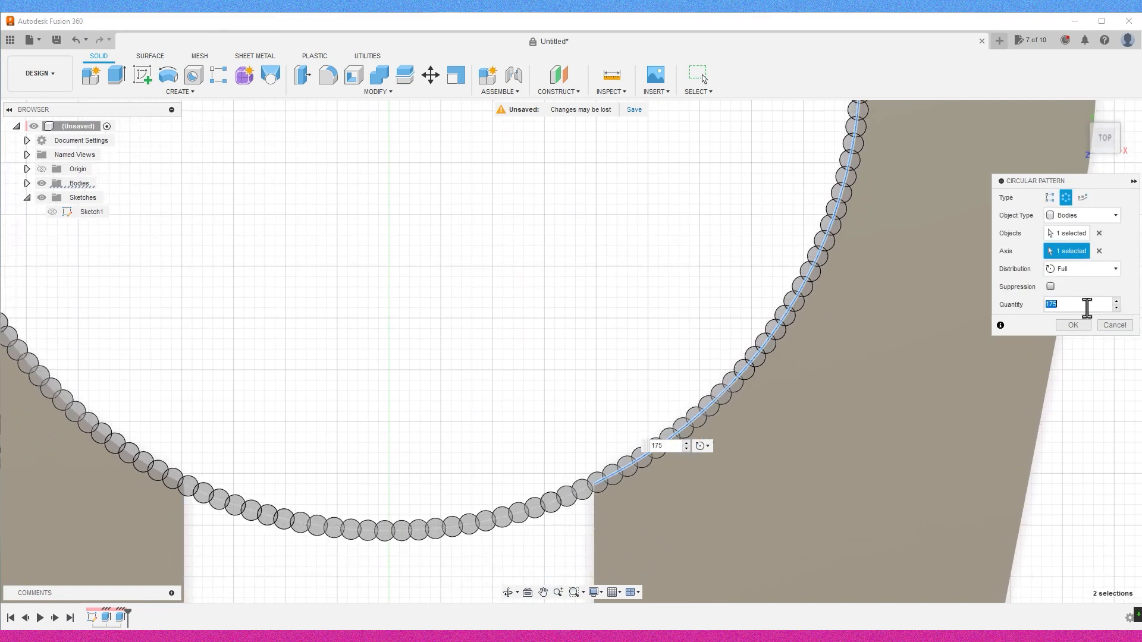
text(168)
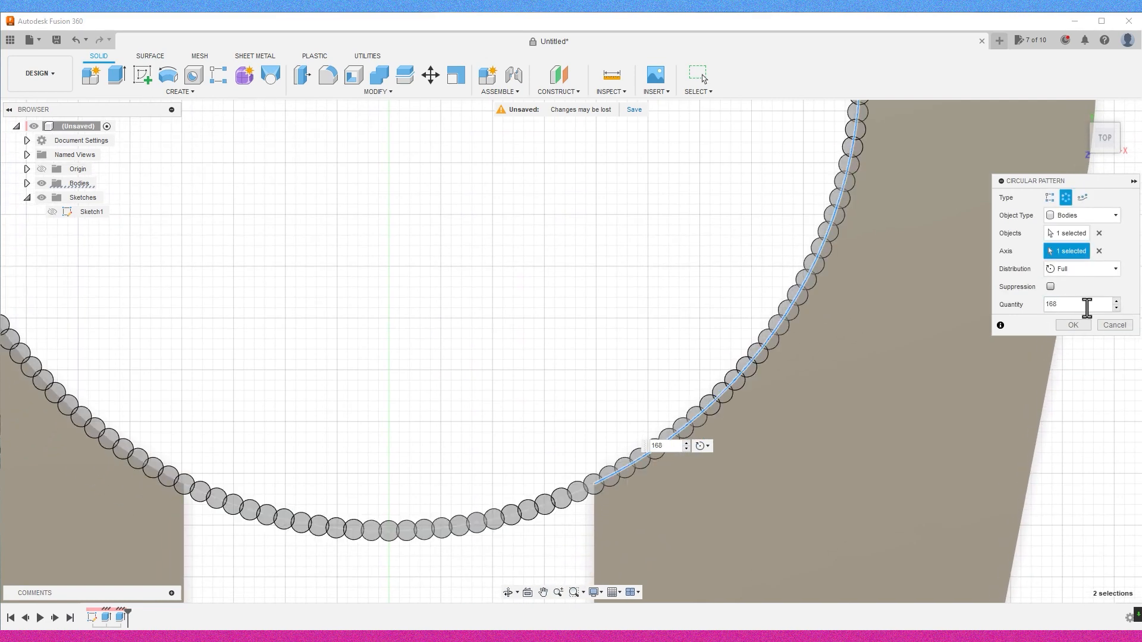
key(BackSpace)
text(5)
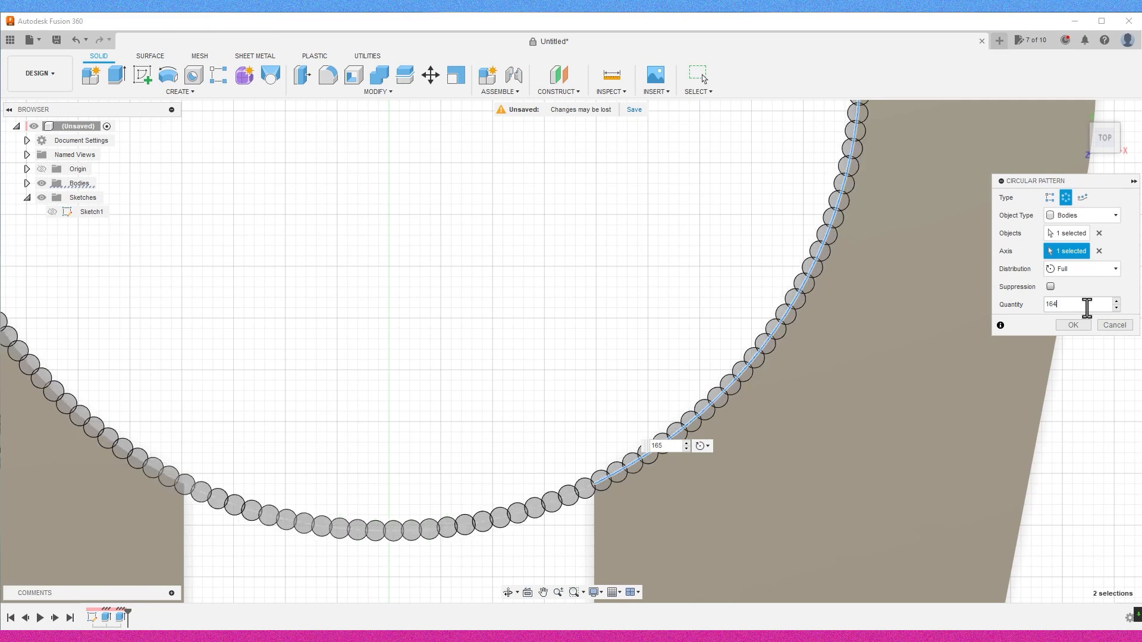
key(BackSpace)
key(BackSpace)
text(52)
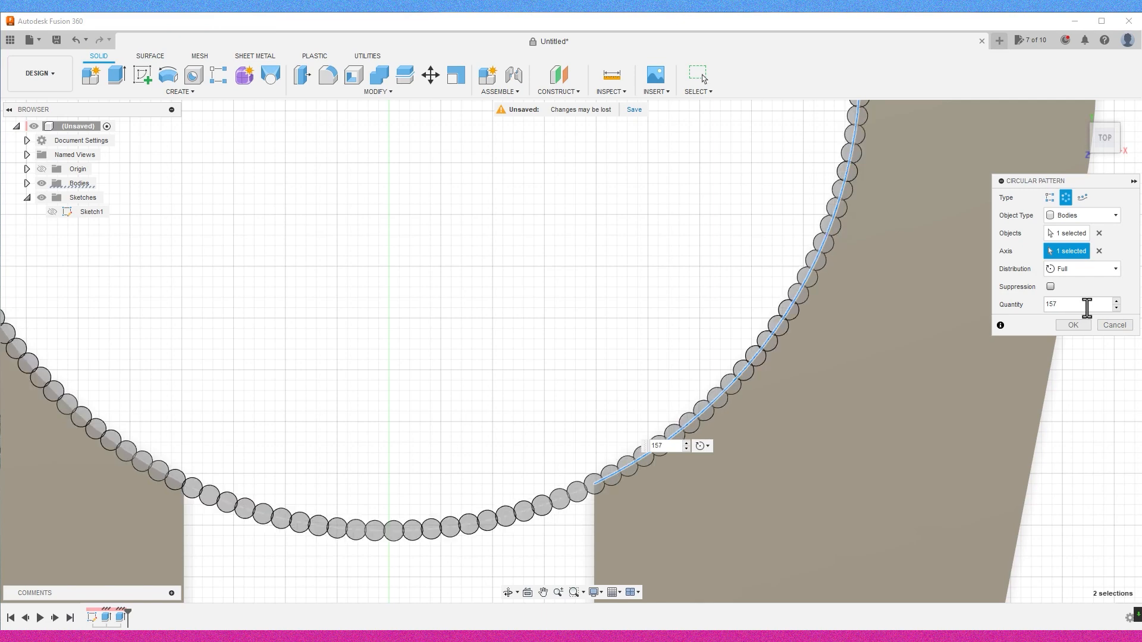
key(BackSpace)
text(4)
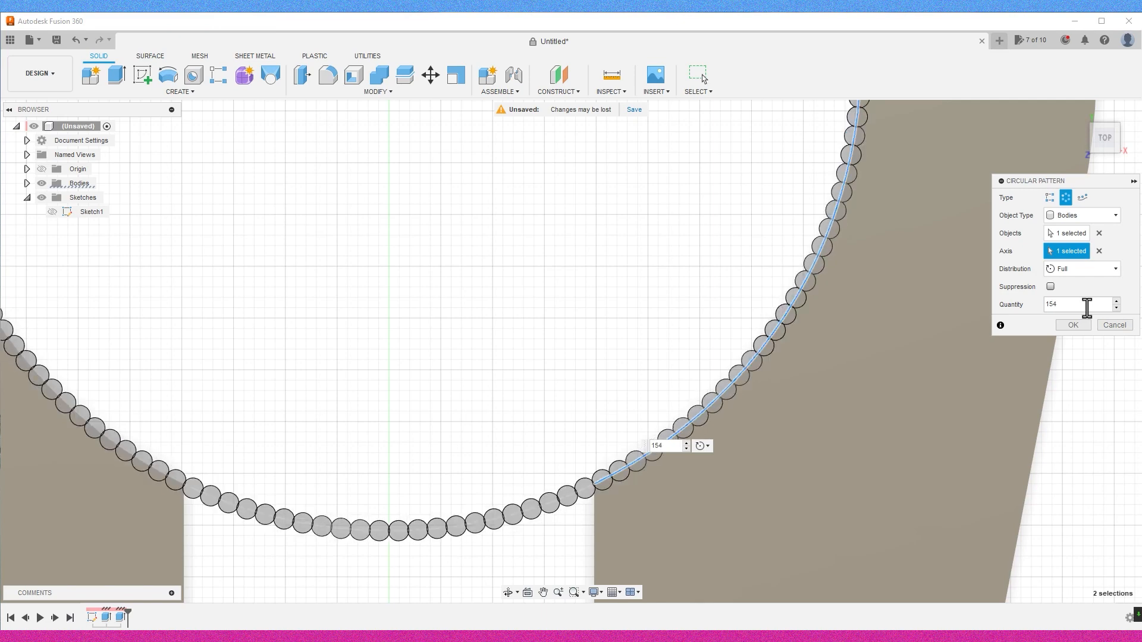
- Suppress the pattern instances spanning the gap below the large opening and complete the circular pattern
click(1050, 286)
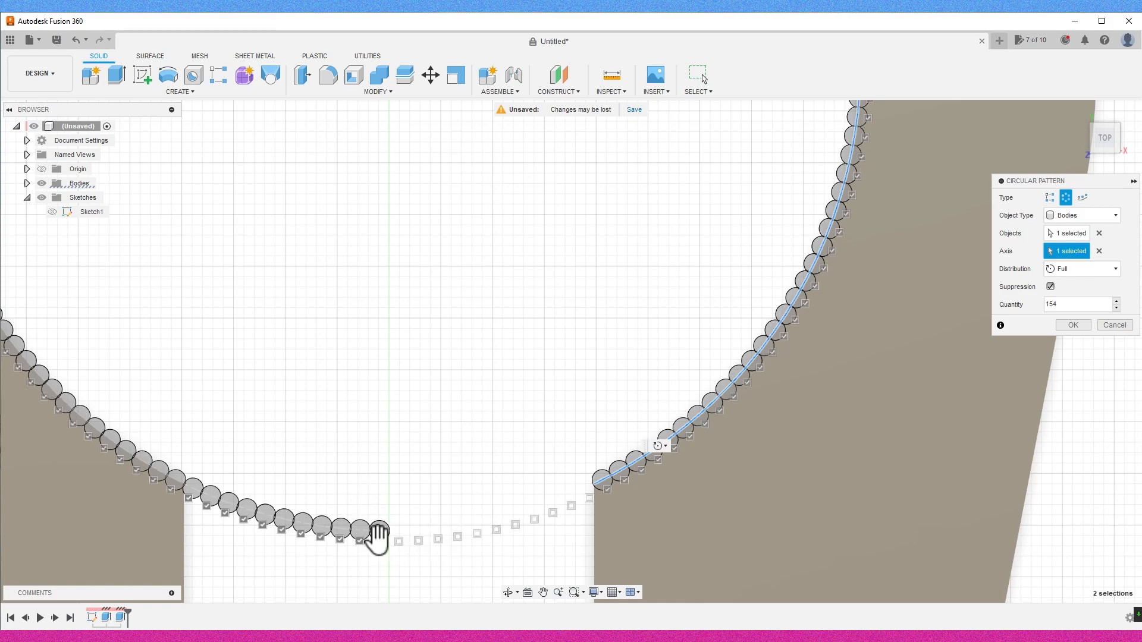
scroll(327, 537, down, 2)
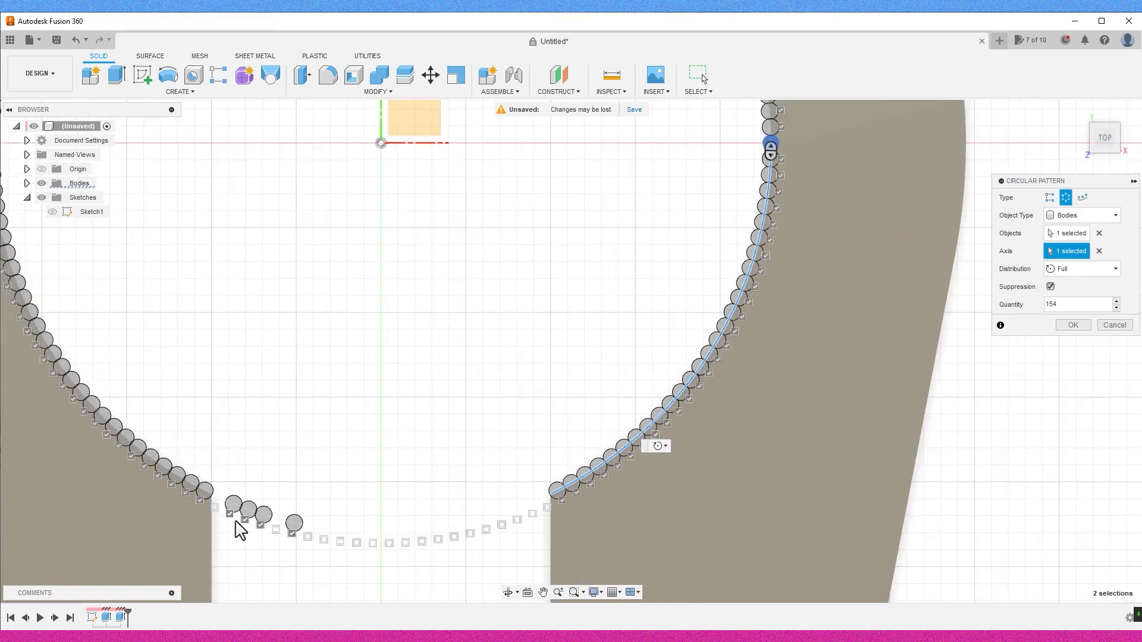
scroll(529, 439, down, 8)
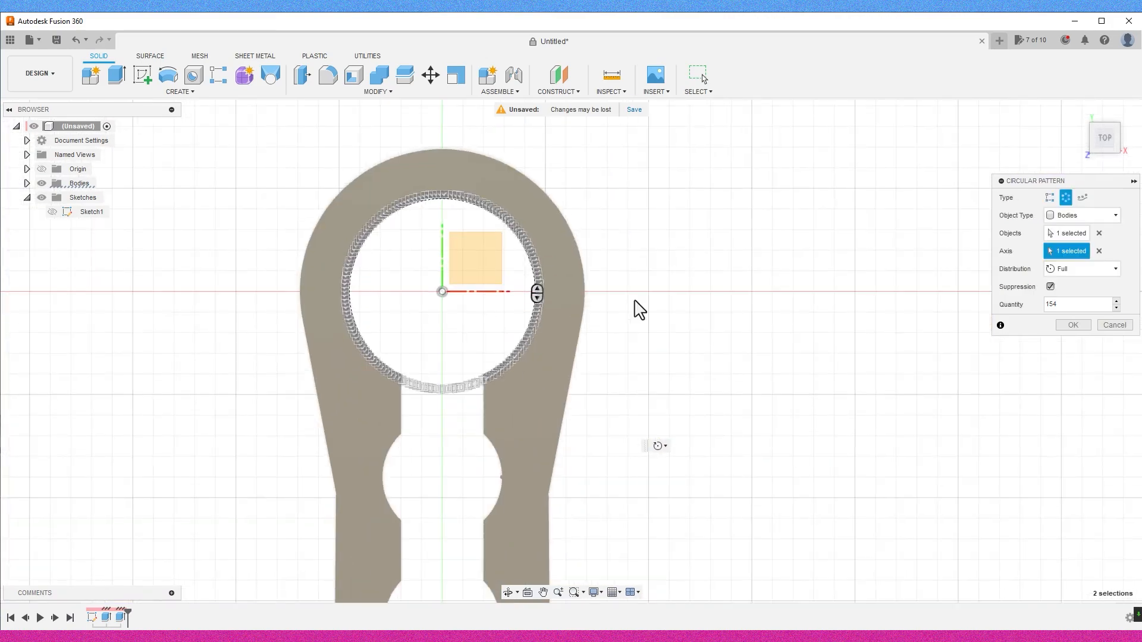
click(1073, 325)
- Set up a full circular pattern of the small opening's cylinder body around that opening's axis, with a quantity of 90
scroll(880, 434, up, 10)
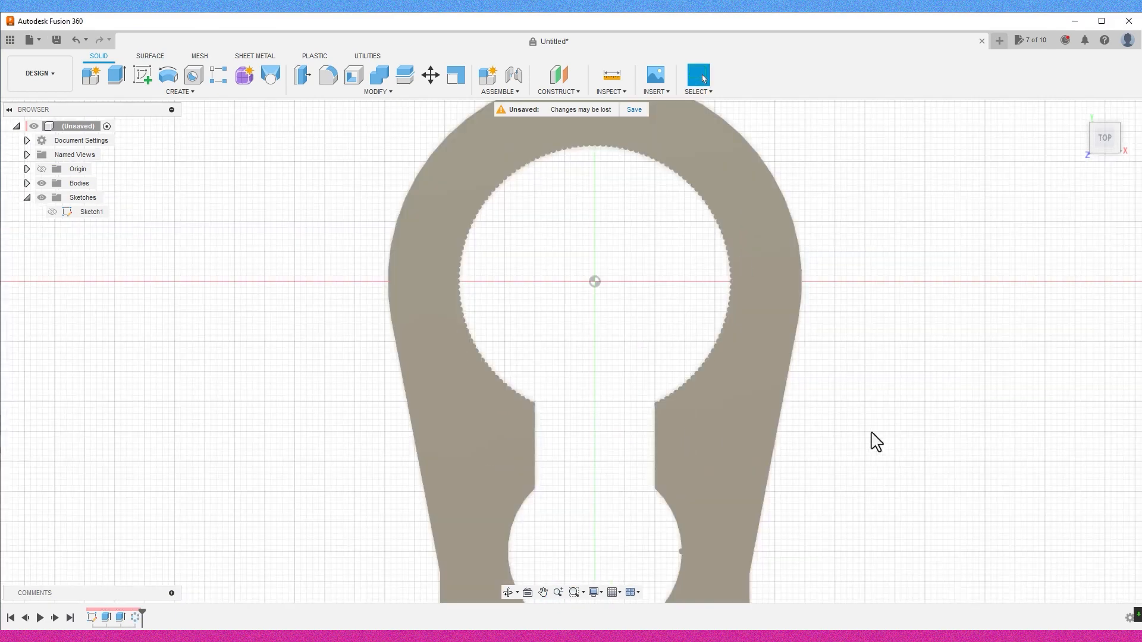
click(179, 91)
mouse_move(119, 333)
click(245, 346)
click(626, 328)
click(613, 219)
text(100)
key(BackSpace)
key(BackSpace)
key(BackSpace)
text(95)
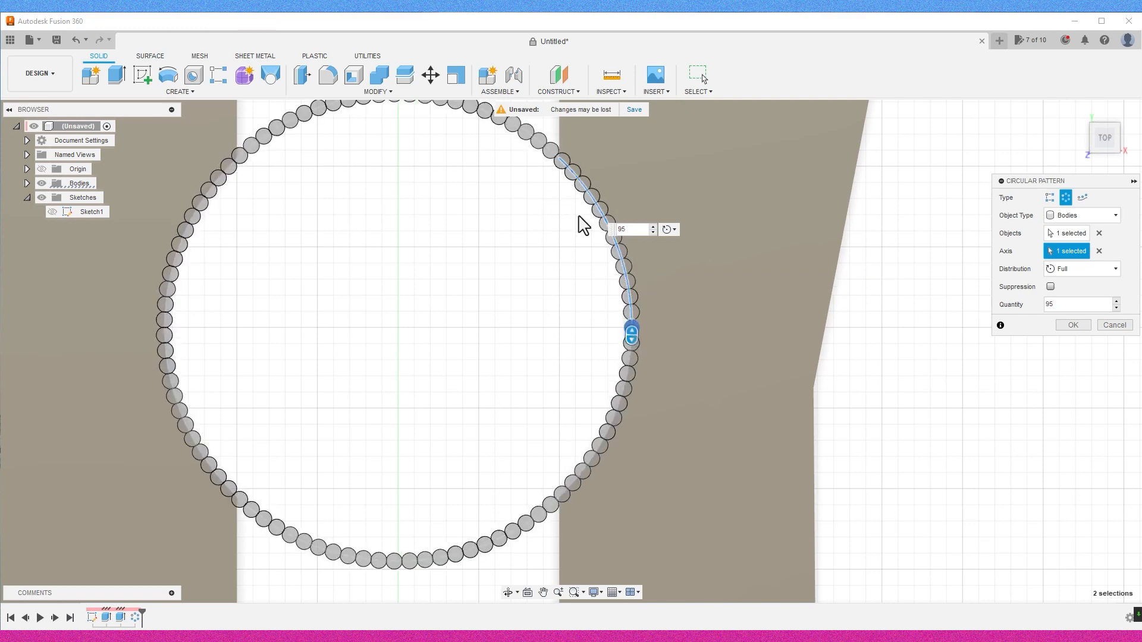
key(BackSpace)
text(0)
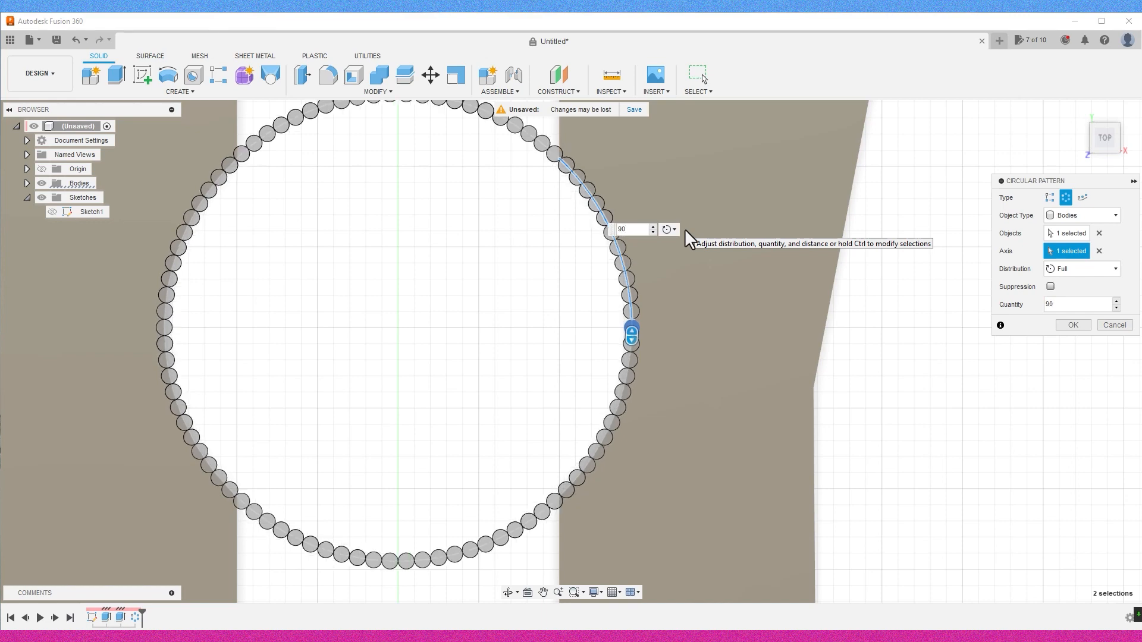
- Suppress the instances crossing the gaps above and below the small opening and complete the circular pattern
click(1050, 287)
click(547, 520)
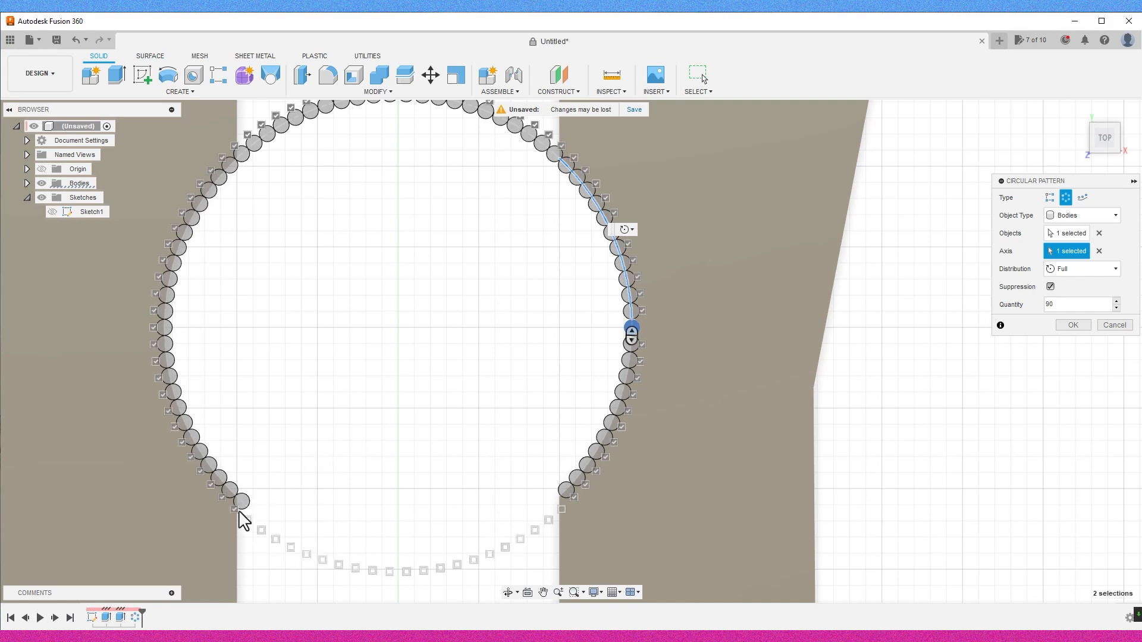
middle_drag(494, 110, 523, 253)
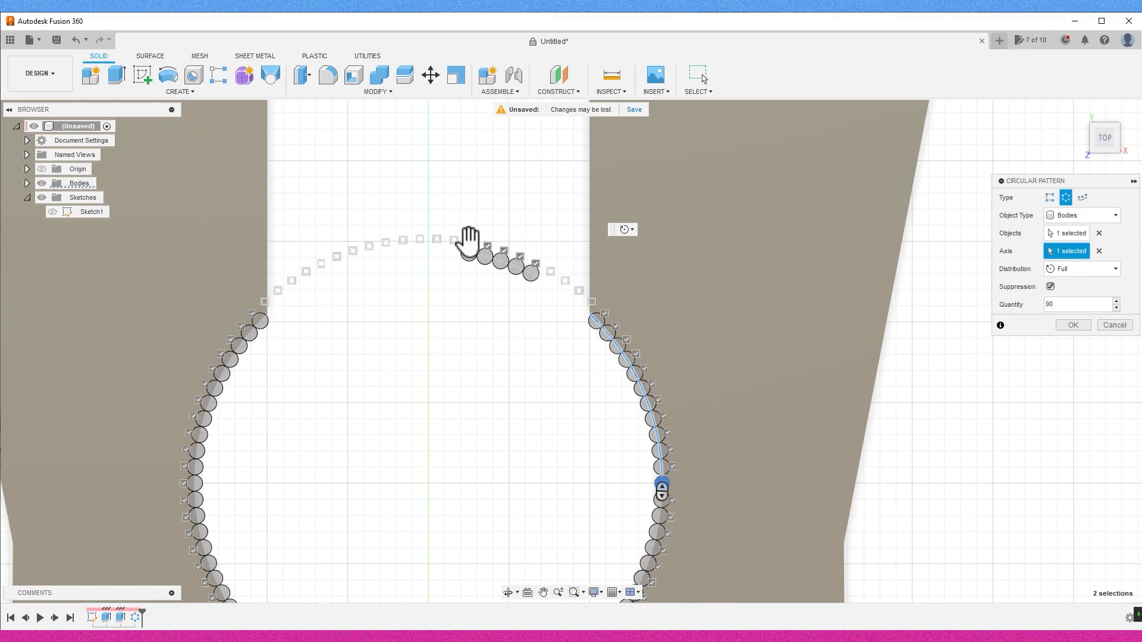
scroll(148, 262, down, 5)
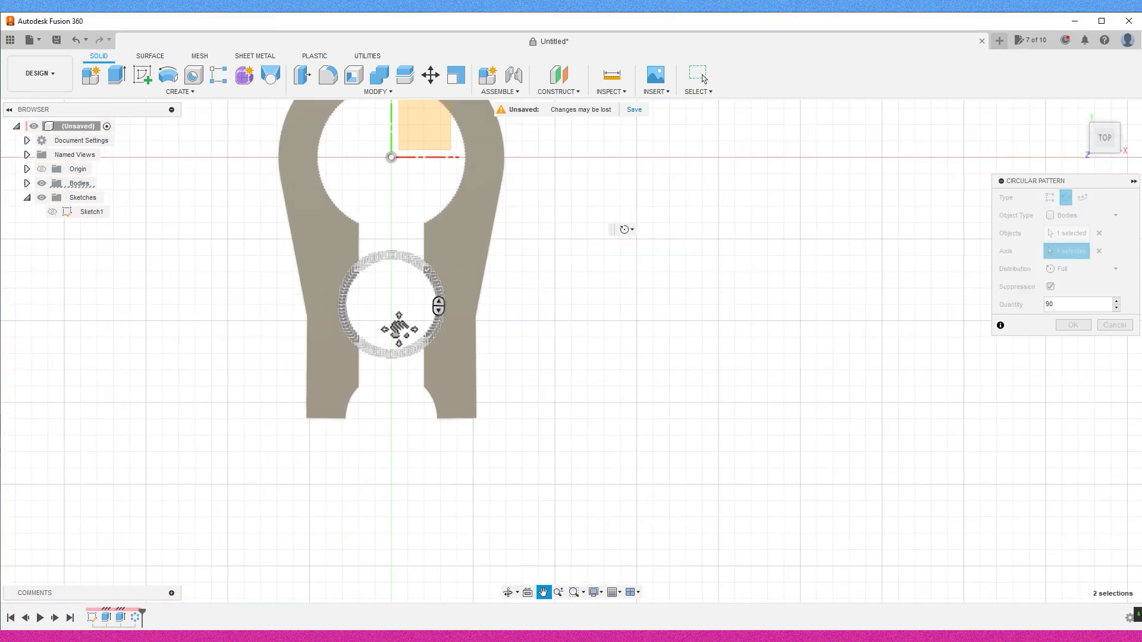
click(1073, 325)
- Extrude the end faces of both arms outward to lengthen them
shift+middle_drag(555, 326, 571, 351)
key(e)
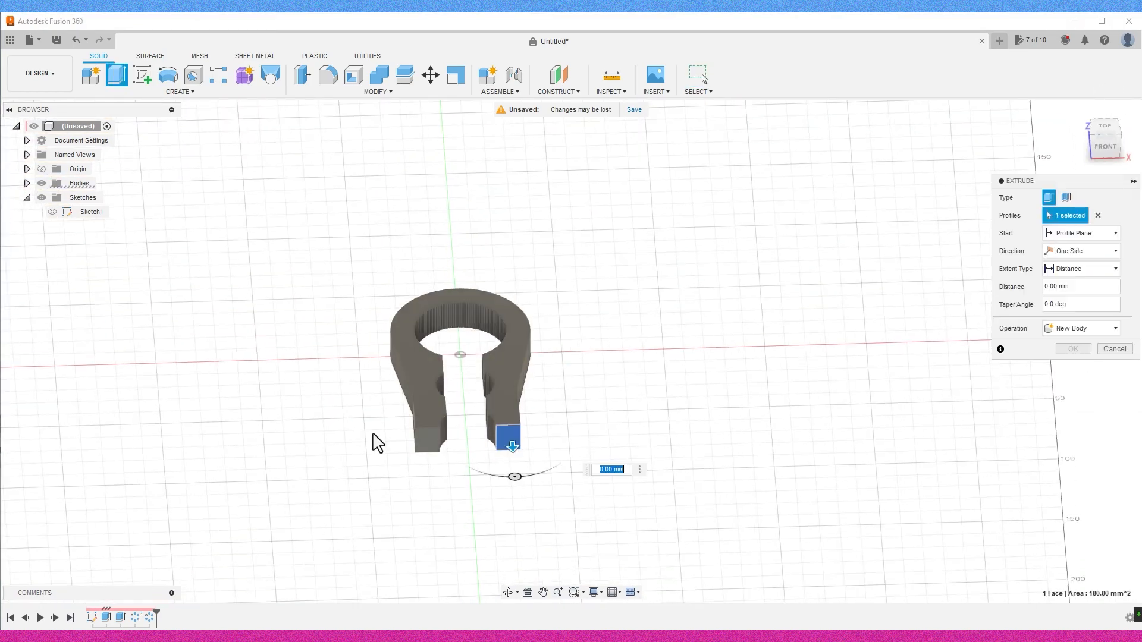
click(1074, 350)
click(426, 440)
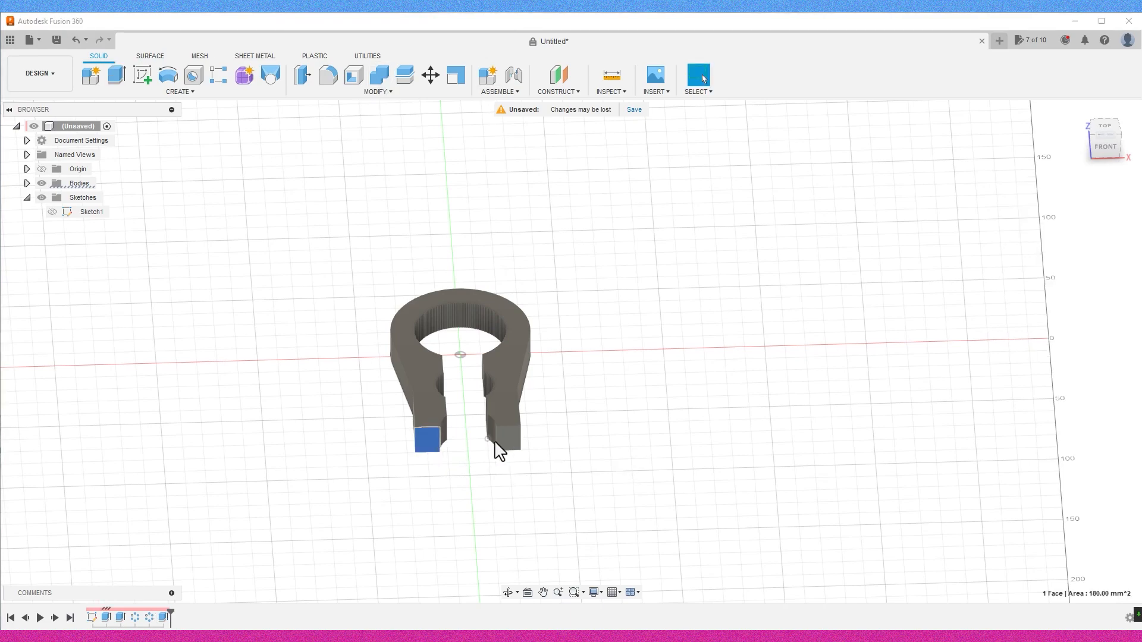
key(e)
key(Return)
- Extrude the right arm's end face outward by 20 mm, joined to the body
click(1104, 135)
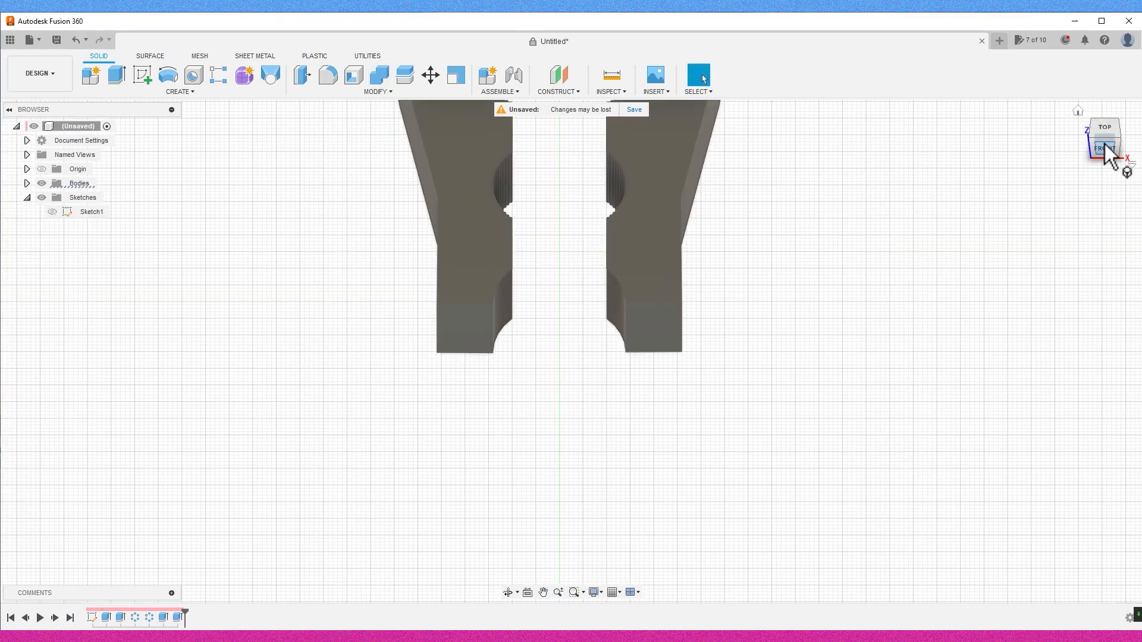
scroll(953, 301, up, 3)
scroll(1038, 156, up, 3)
shift+middle_drag(1058, 120, 704, 158)
click(704, 158)
key(e)
shift+middle_drag(525, 217, 690, 259)
drag(691, 257, 754, 329)
text(15)
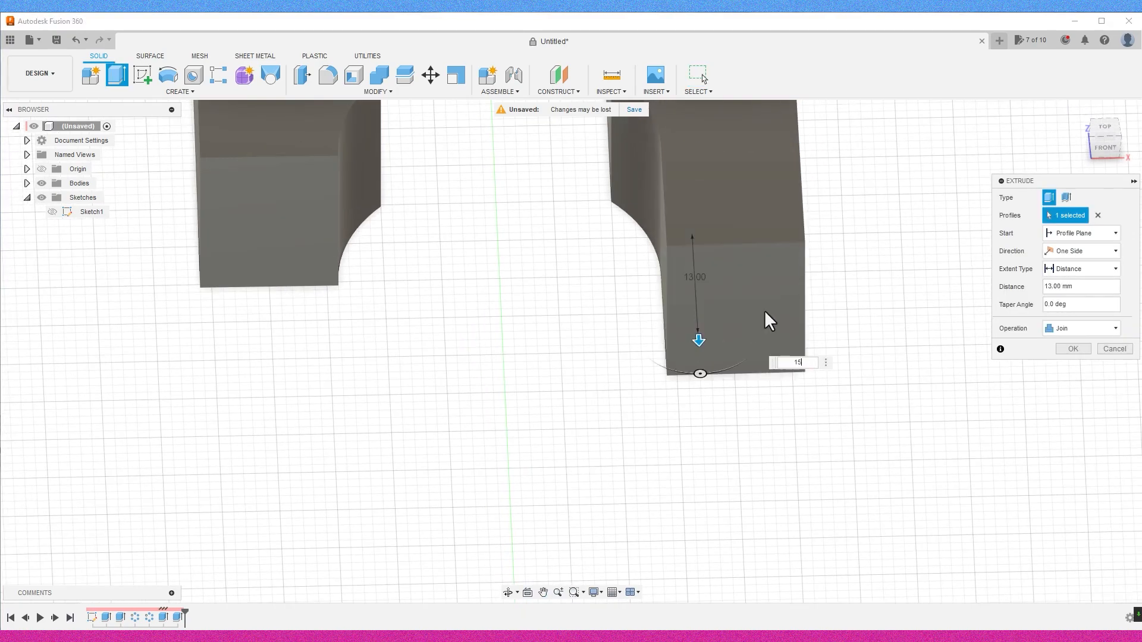
text(20)
key(Return)
- Extrude the left arm's end face to match the right arm's length
click(330, 277)
key(e)
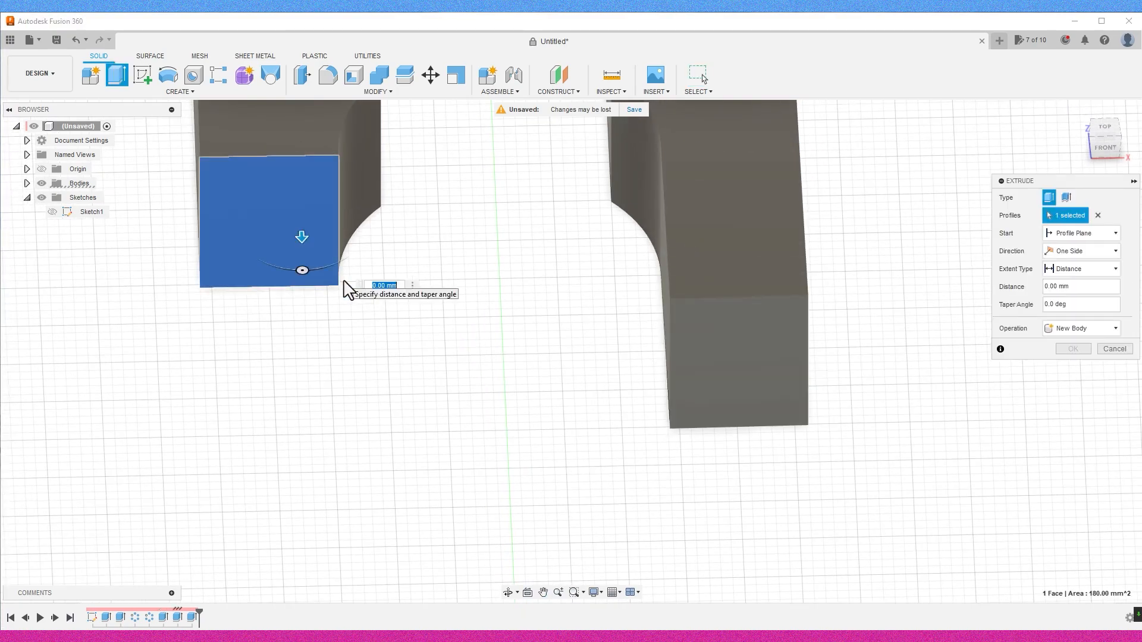
key(Escape)
- Start a new sketch on the top face of the body, viewed straight from above
shift+middle_drag(345, 288, 1107, 143)
click(1107, 143)
click(142, 74)
click(474, 352)
- Sketch a two-point circle from the left arm's outer end corner along its outer edge, with a diameter of 51.655 mm/5
key(c)
click(620, 233)
scroll(529, 482, up, 4)
click(581, 487)
click(1079, 215)
click(581, 487)
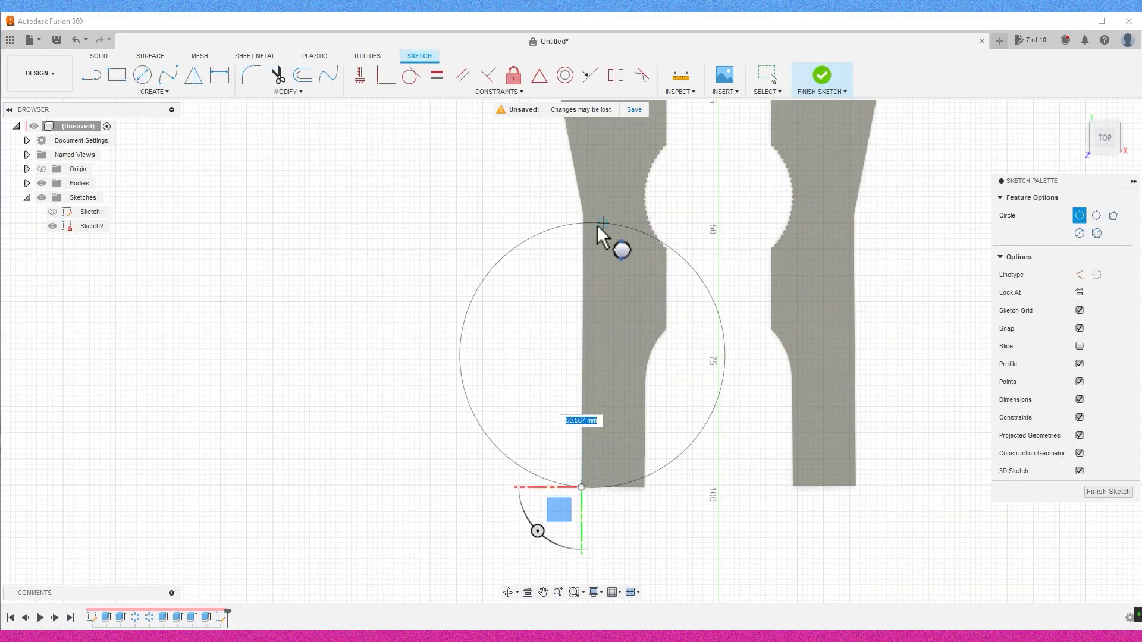
text(/5)
key(Tab)
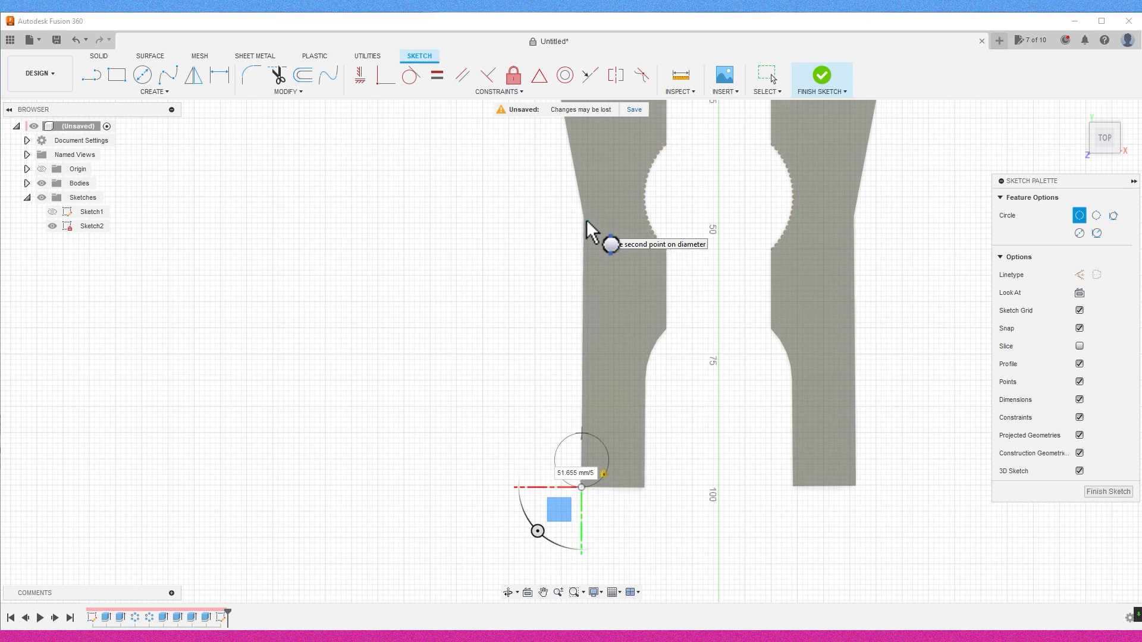
key(Return)
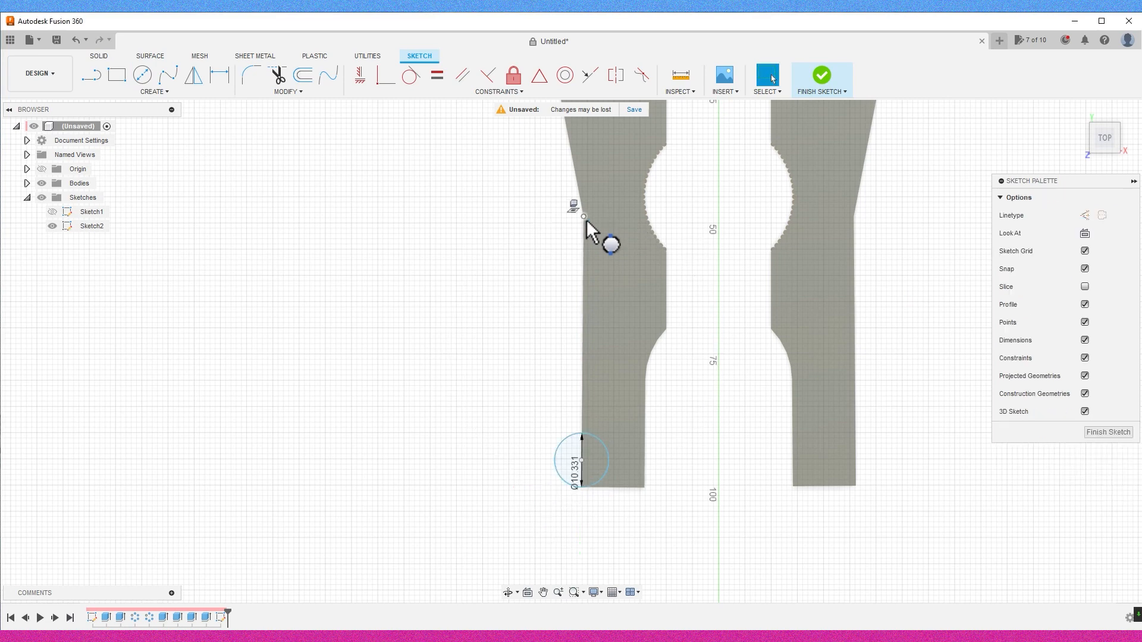
- Set up a rectangular pattern of the circle along the left arm's outer edge, with quantity 5 and an extent of -41 mm
click(155, 92)
click(136, 260)
click(582, 465)
click(581, 387)
drag(607, 345, 608, 262)
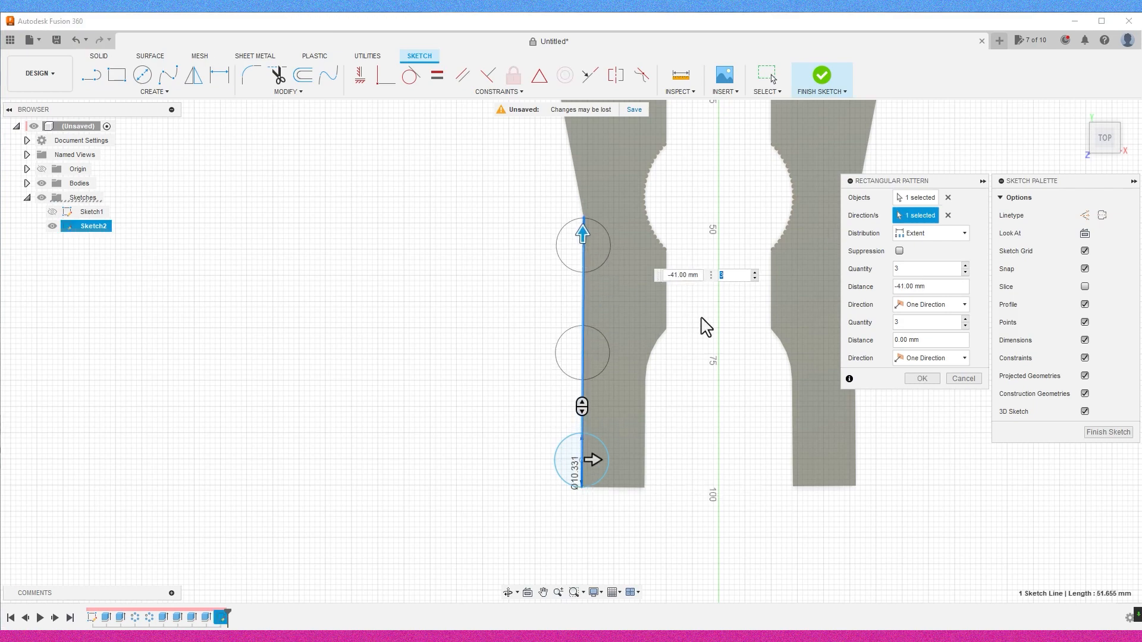
scroll(585, 208, up, 10)
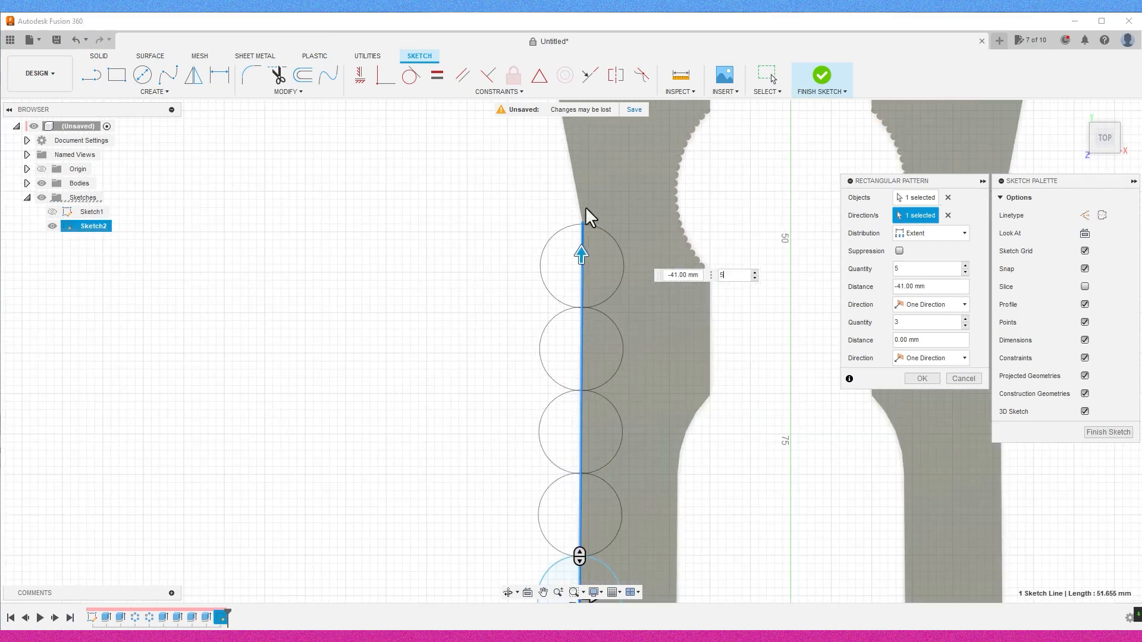
drag(571, 486, 668, 324)
- Raise the circle pattern's quantity to 7, adjust its extent so neighbouring circles touch, and complete the pattern
scroll(595, 306, down, 4)
scroll(601, 315, down, 4)
scroll(583, 297, up, 3)
scroll(598, 503, down, 4)
drag(601, 334, 605, 203)
click(768, 320)
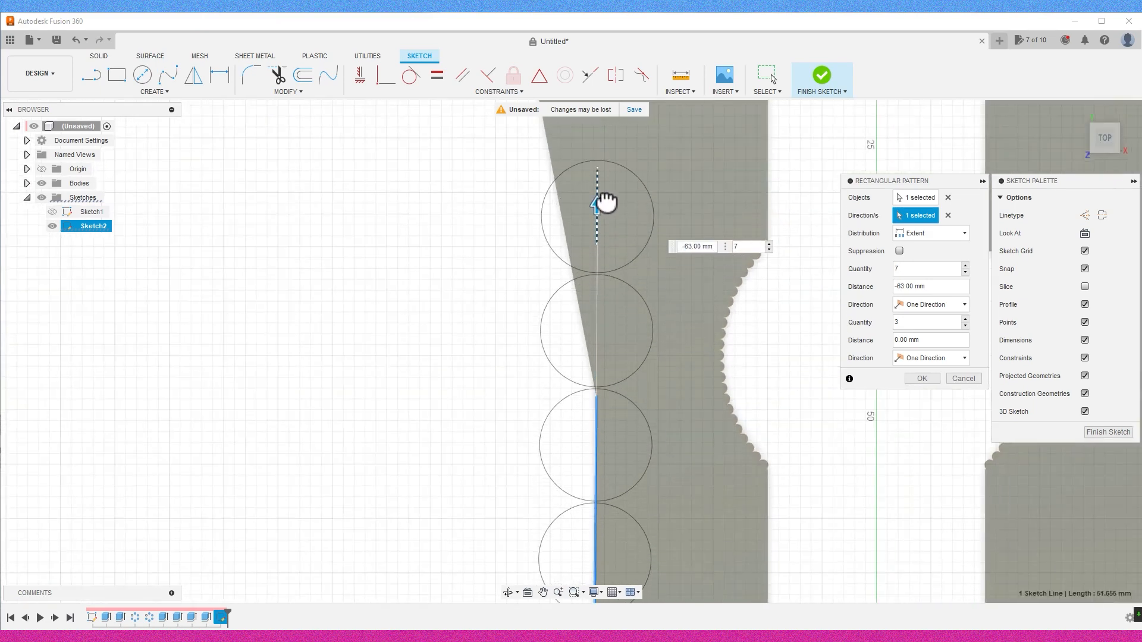
scroll(723, 383, up, 2)
scroll(742, 432, down, 2)
scroll(635, 172, up, 6)
drag(543, 293, 546, 321)
click(922, 379)
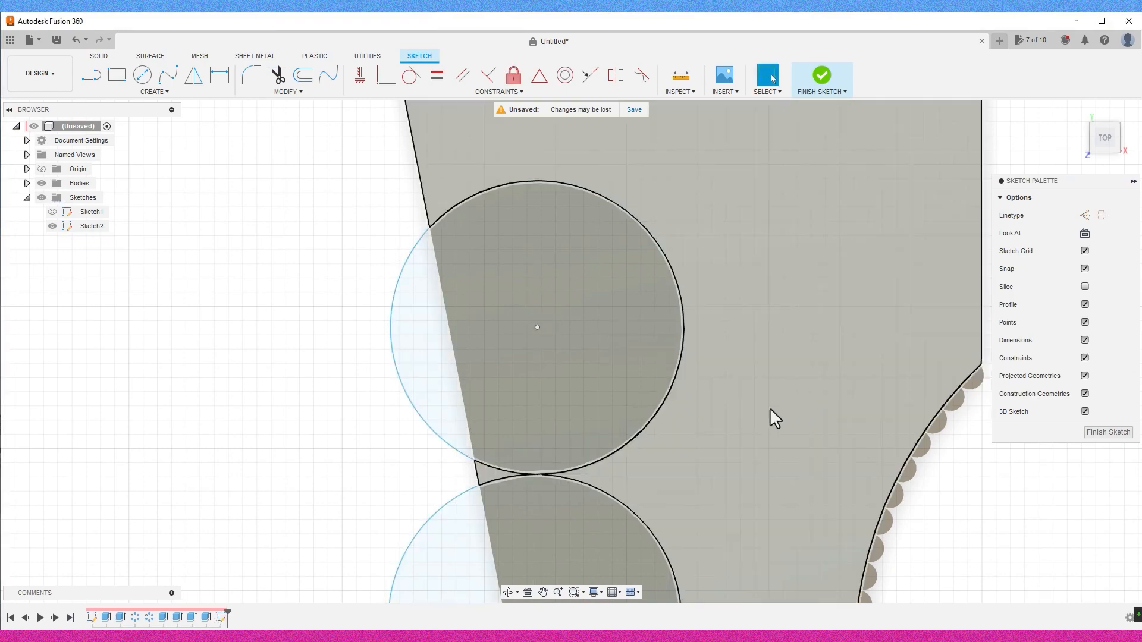
- Extrude the circle profiles along the left arm's outer edge as a -20 mm cut to form scalloped grips
scroll(775, 418, down, 5)
scroll(594, 248, up, 1)
click(1093, 152)
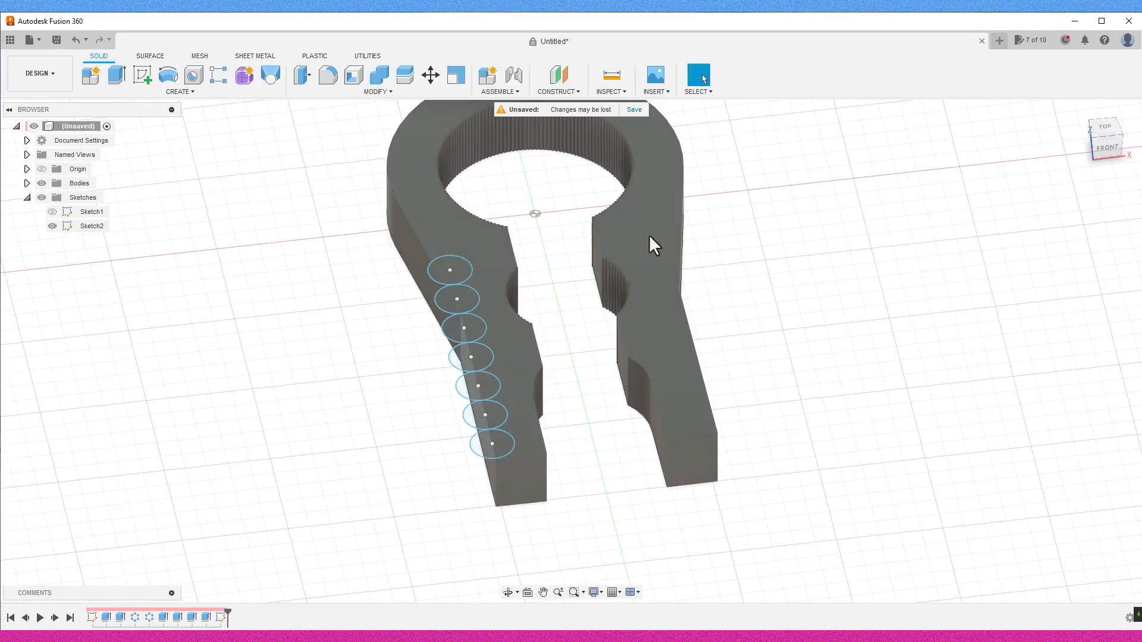
key(e)
mouse_move(447, 268)
mouse_down()
mouse_move(455, 296)
mouse_move(444, 313)
mouse_move(482, 443)
mouse_up()
click(482, 443)
drag(490, 403, 482, 484)
shift+middle_drag(482, 485, 880, 365)
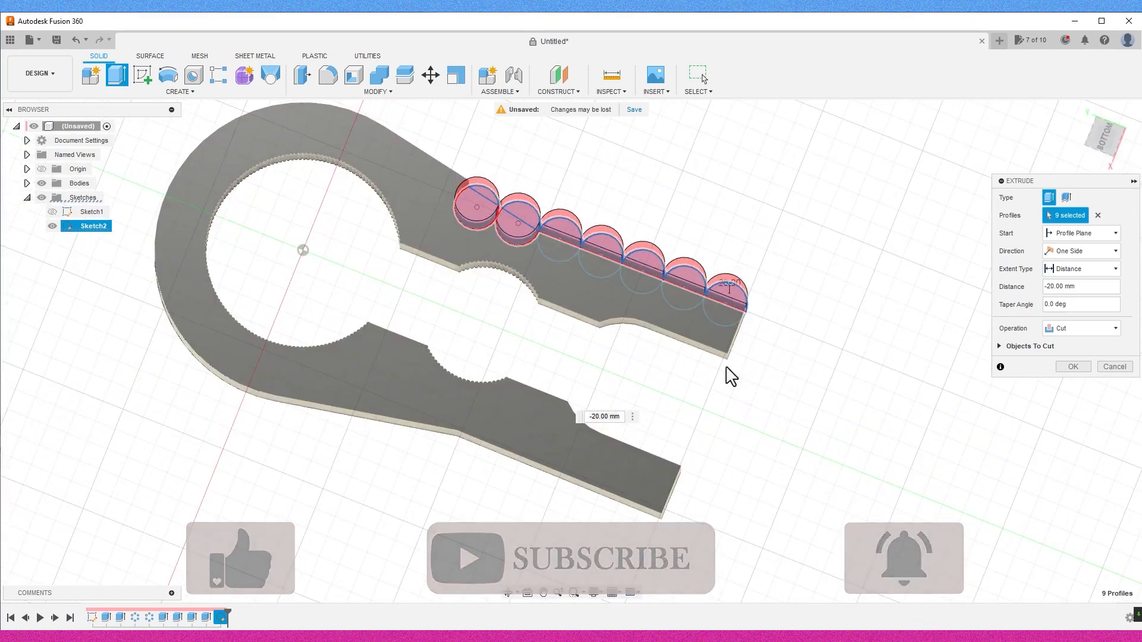
click(1073, 366)
- Fillet the inner vertical edges at the ends of both arms with a 10 mm radius
shift+middle_drag(1134, 173, 995, 164)
drag(1101, 145, 1138, 162)
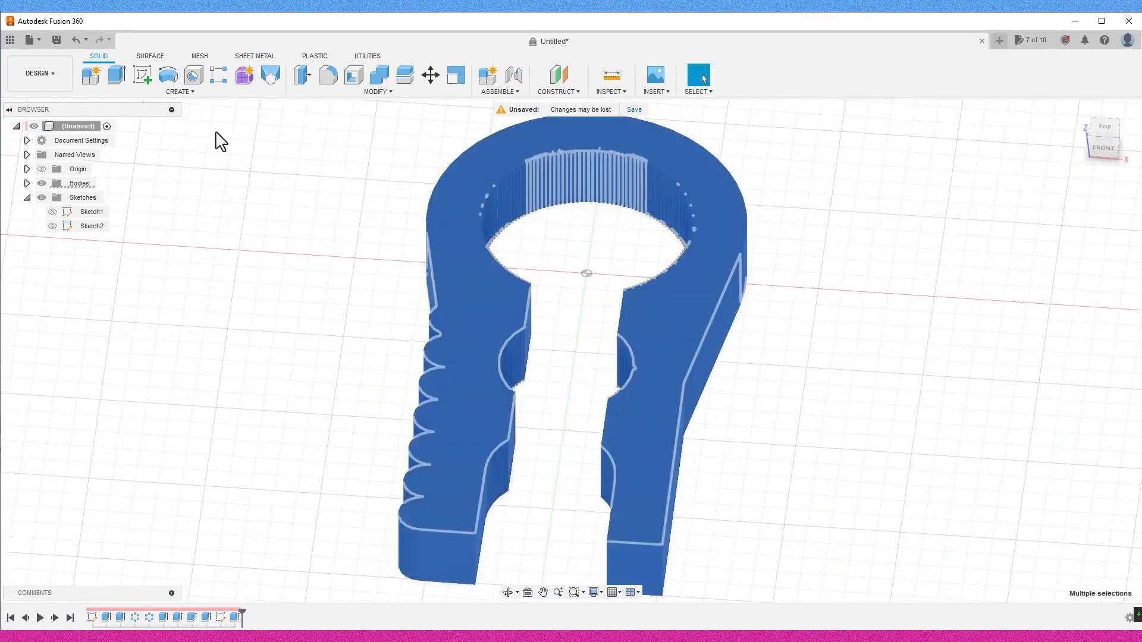
click(254, 166)
key(f)
click(474, 563)
middle_drag(488, 559, 463, 474)
click(583, 477)
drag(574, 480, 593, 469)
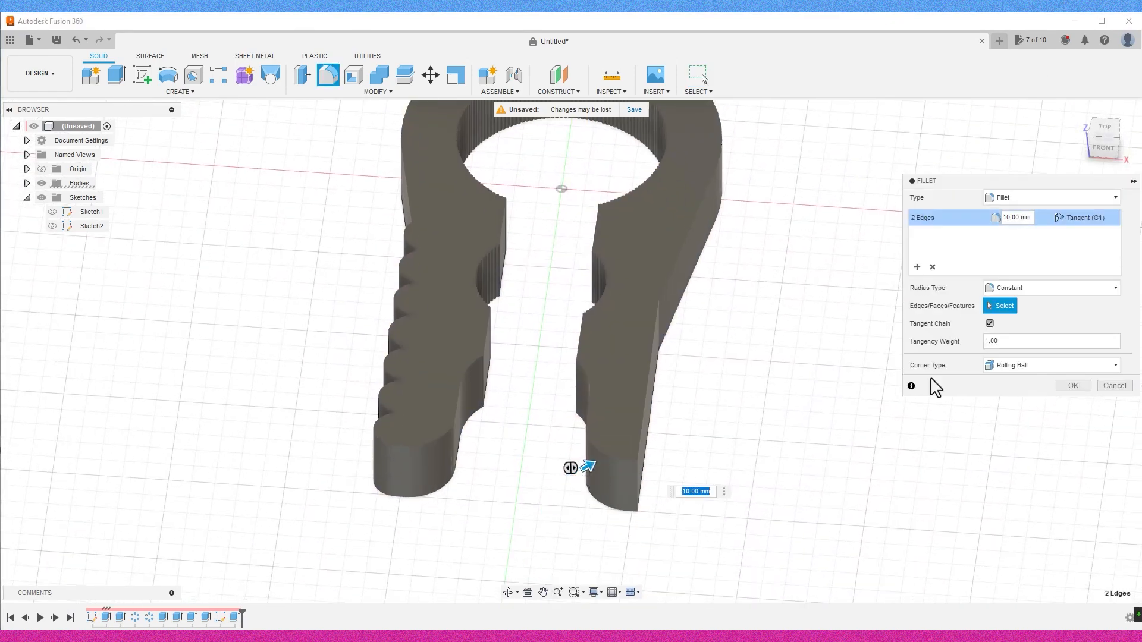
click(1073, 385)
click(1081, 121)
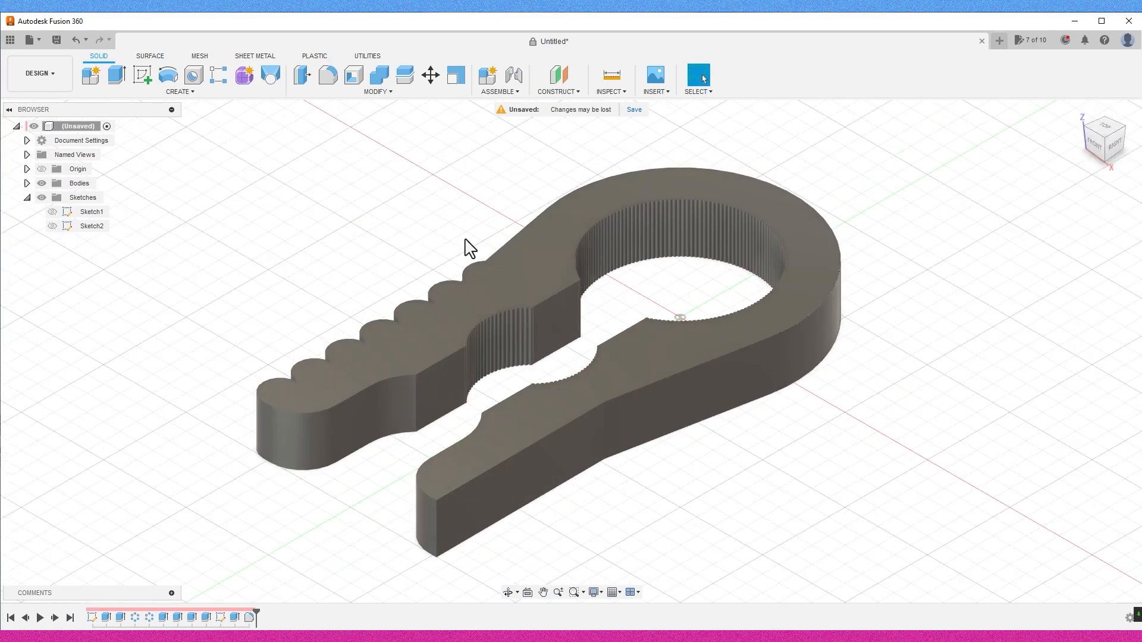
- Fillet the outer vertical edge at the end of the right arm
click(328, 75)
click(436, 532)
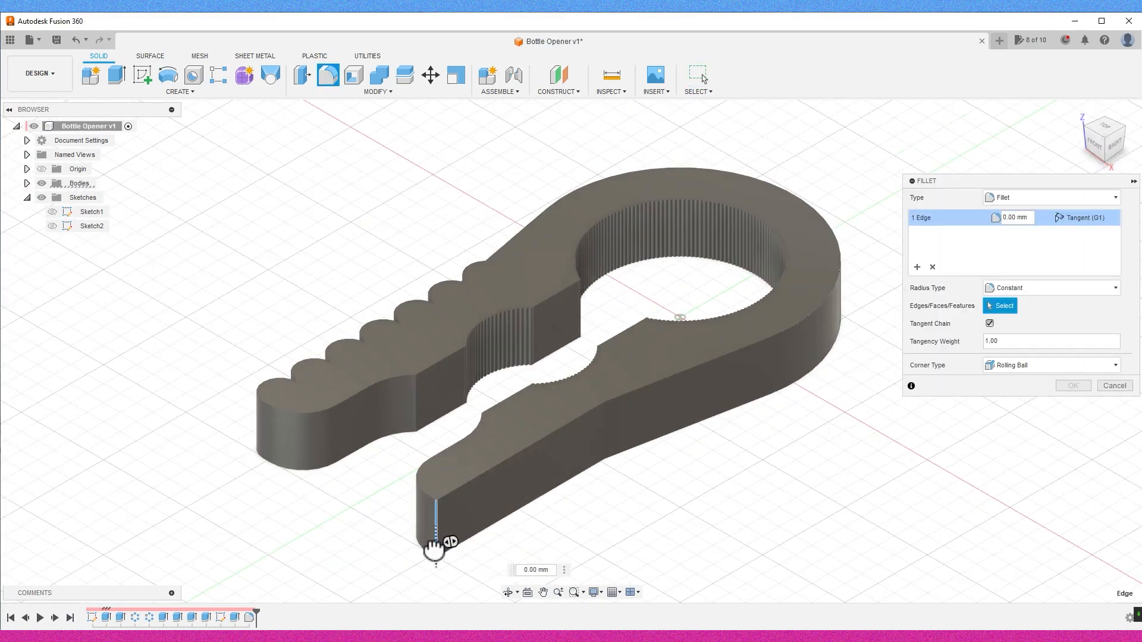
click(1073, 385)
shift+middle_drag(571, 350, 1084, 127)
click(1080, 121)
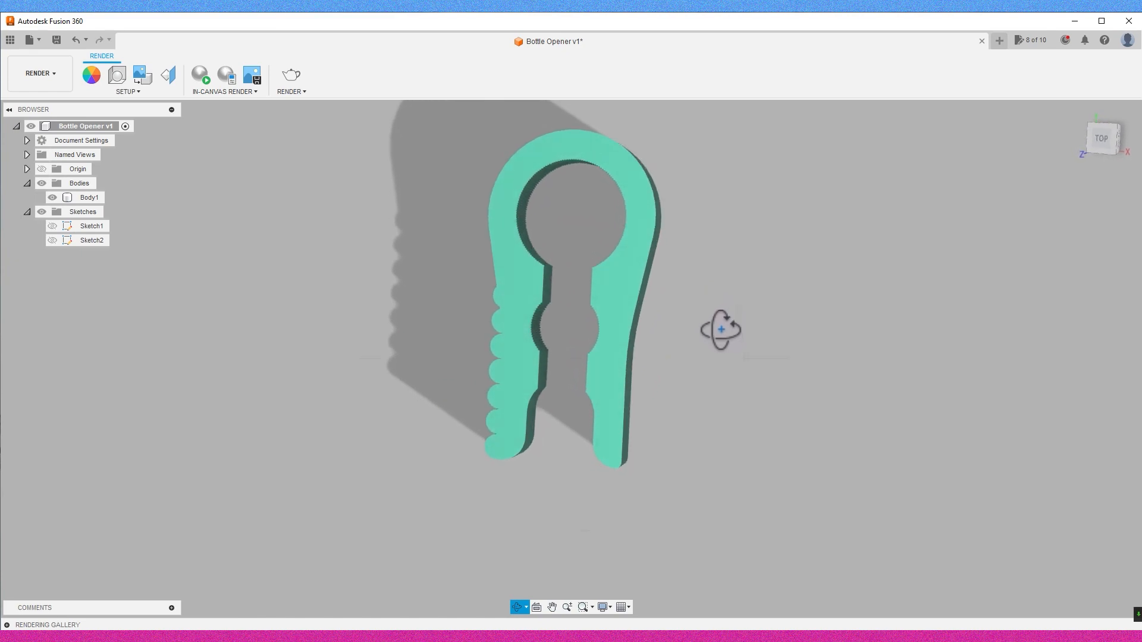
drag(721, 329, 728, 344)
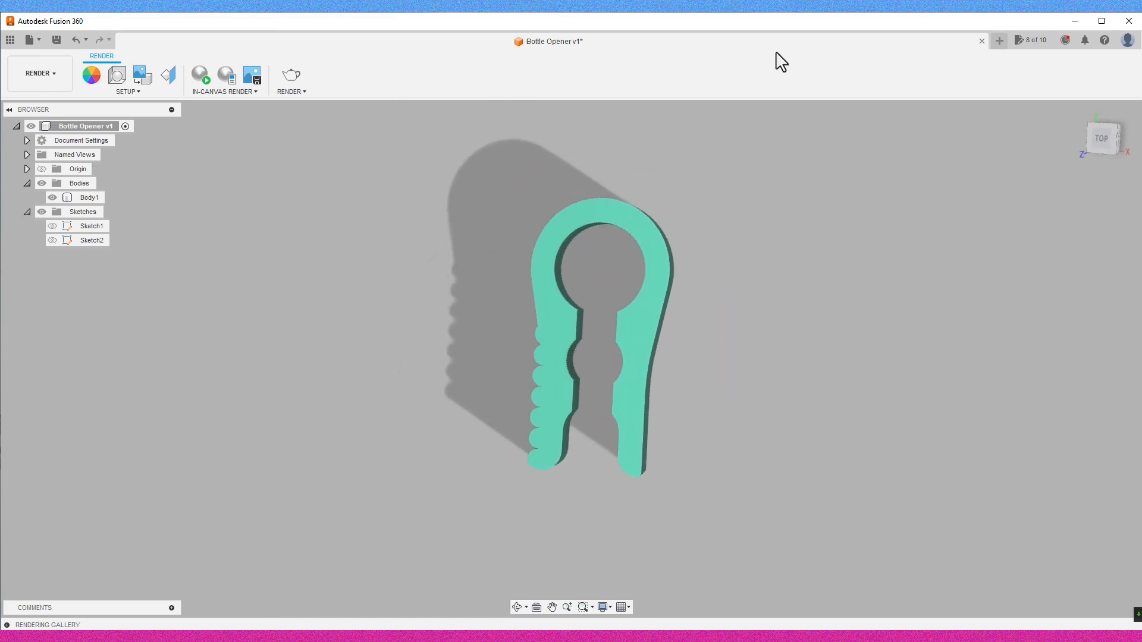